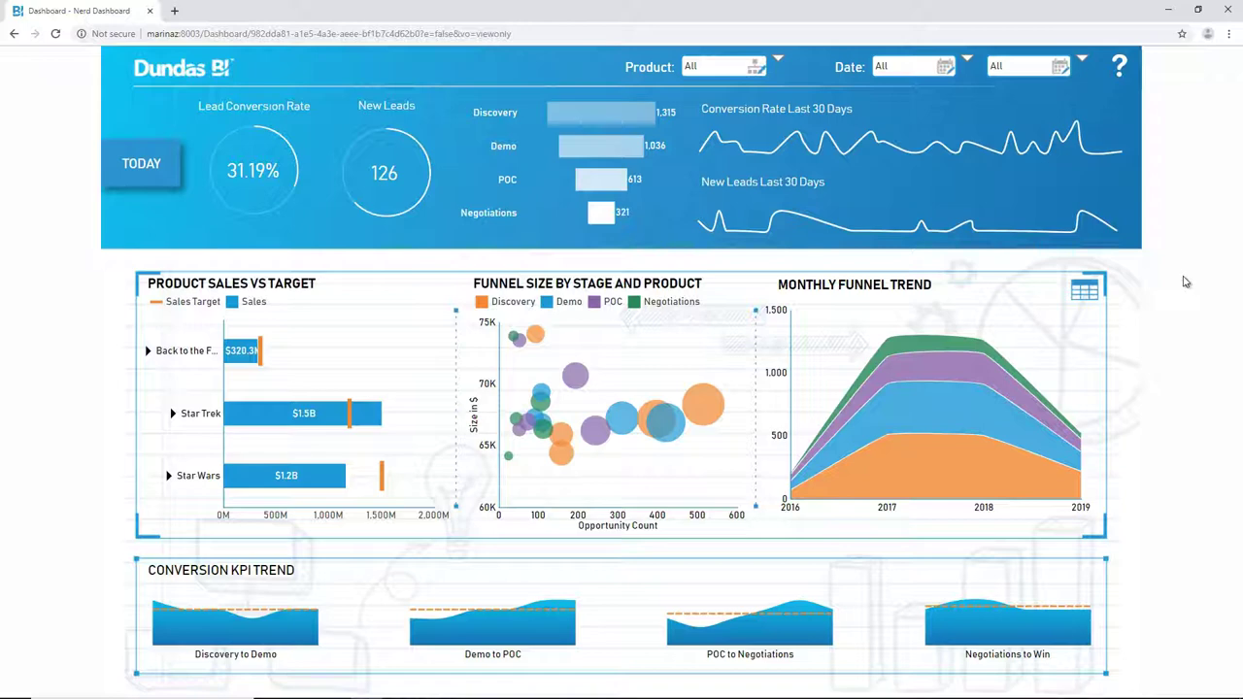
# - Toggle the help explanations on, then off, so the Nerd Dashboard's visualizations show again
pyautogui.click(1119, 68)
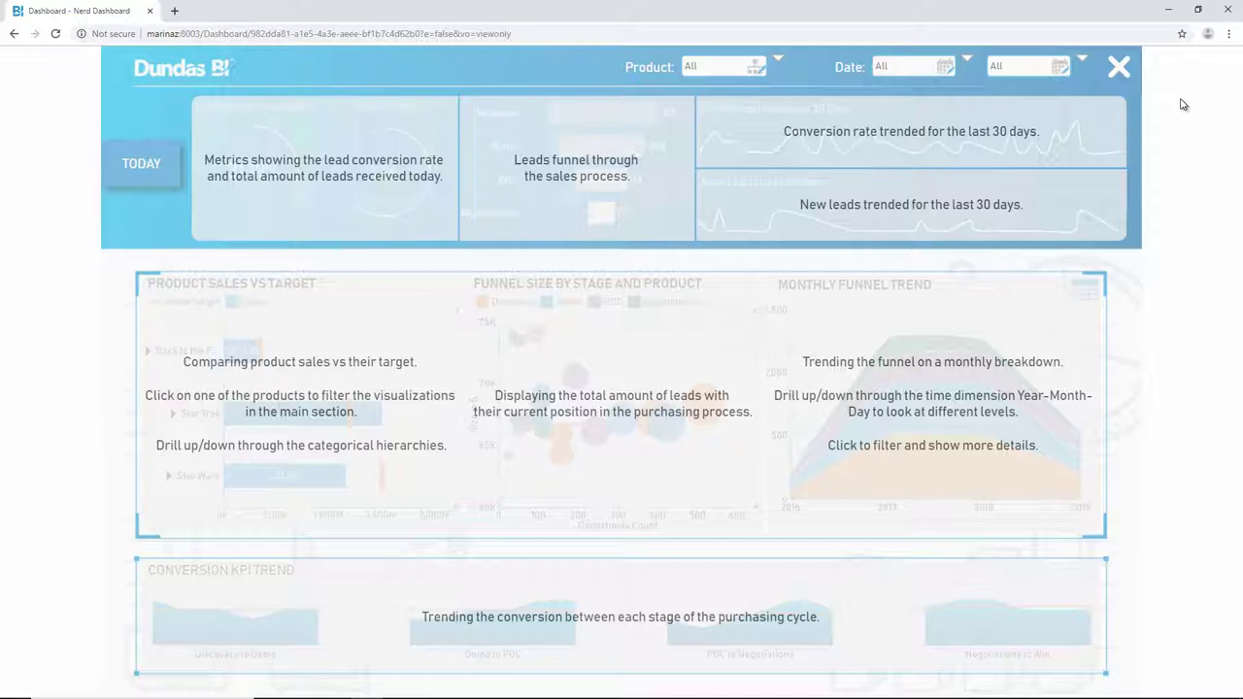
pyautogui.click(1120, 68)
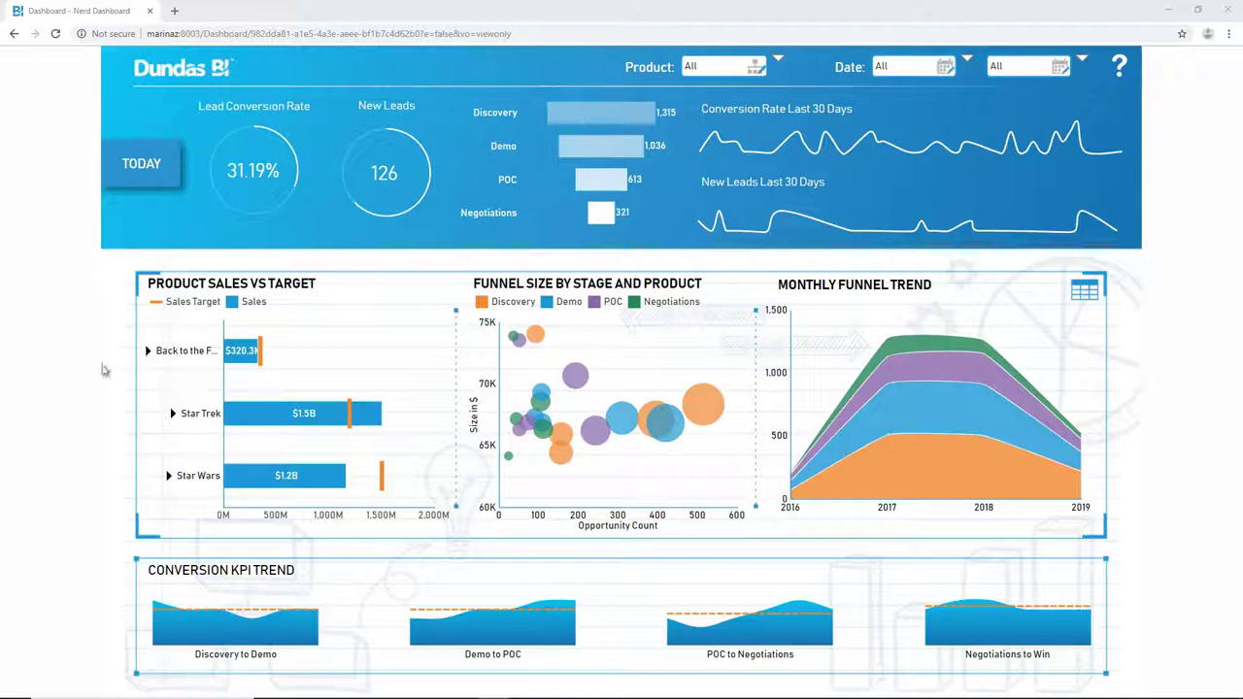
# - Filter the dashboard via the Star Wars bar, then drill to Lightsaber ($916.8M sales)
pyautogui.click(263, 480)
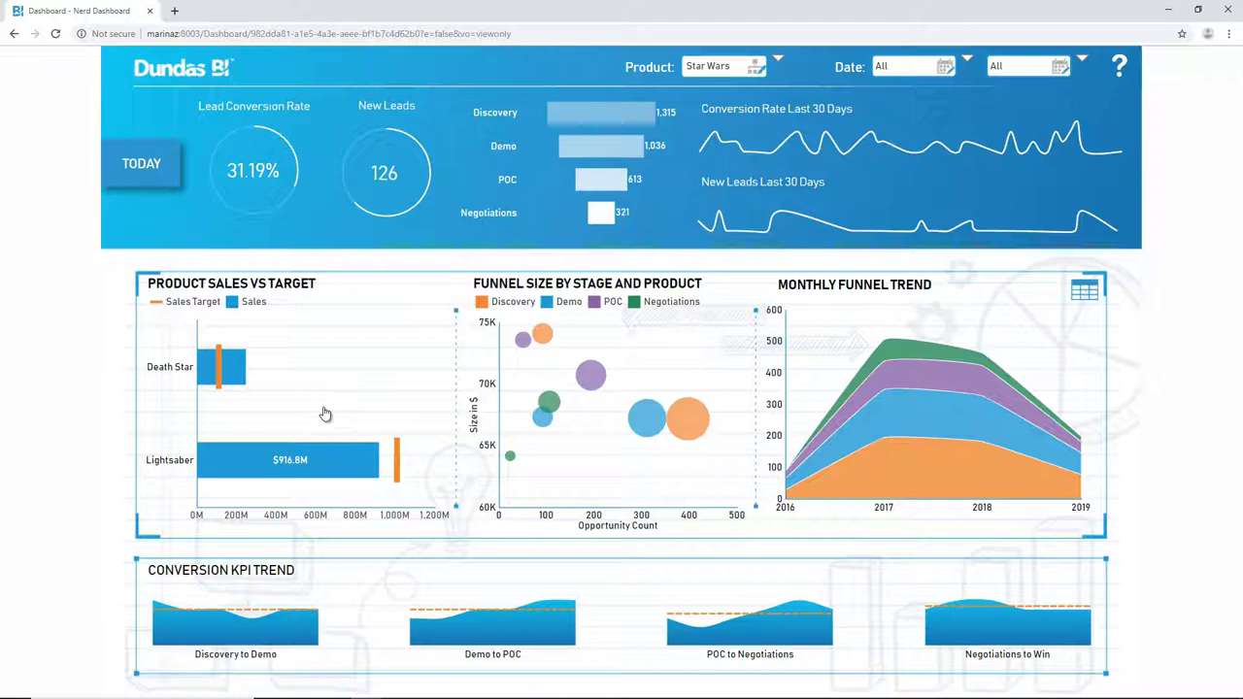
pyautogui.click(307, 450)
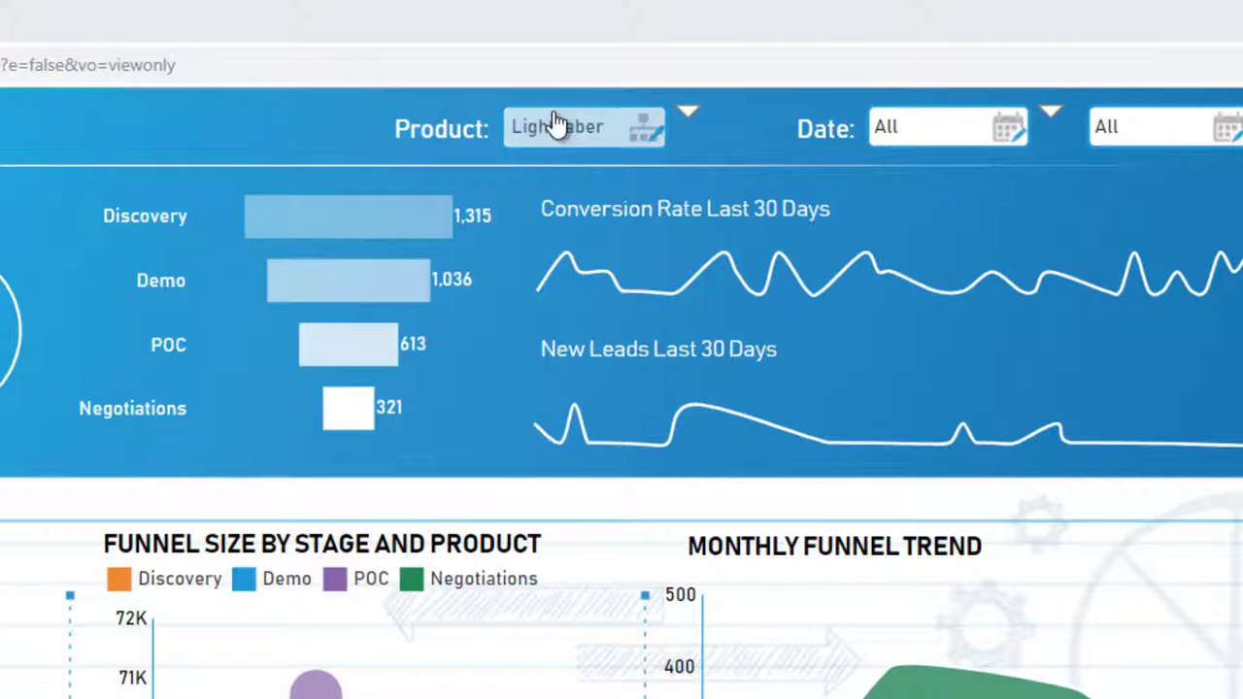
# - Add Star Trek and DeLorean to the Product filter and apply it
pyautogui.click(551, 136)
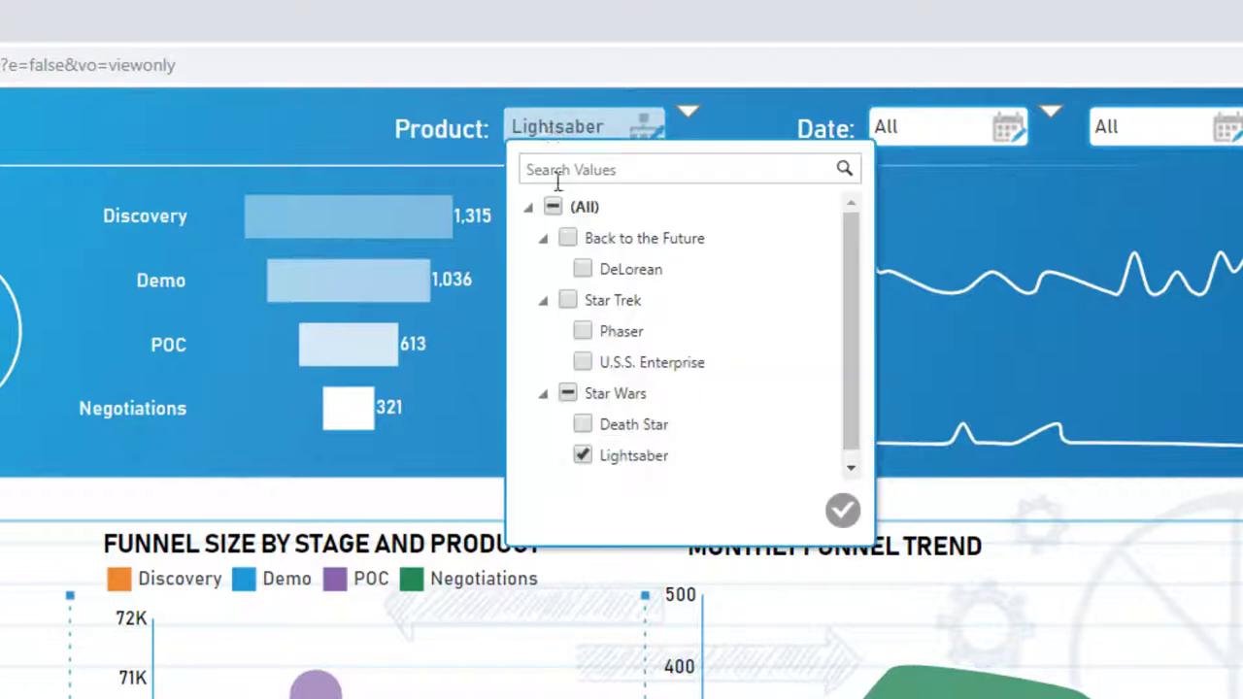
pyautogui.click(568, 300)
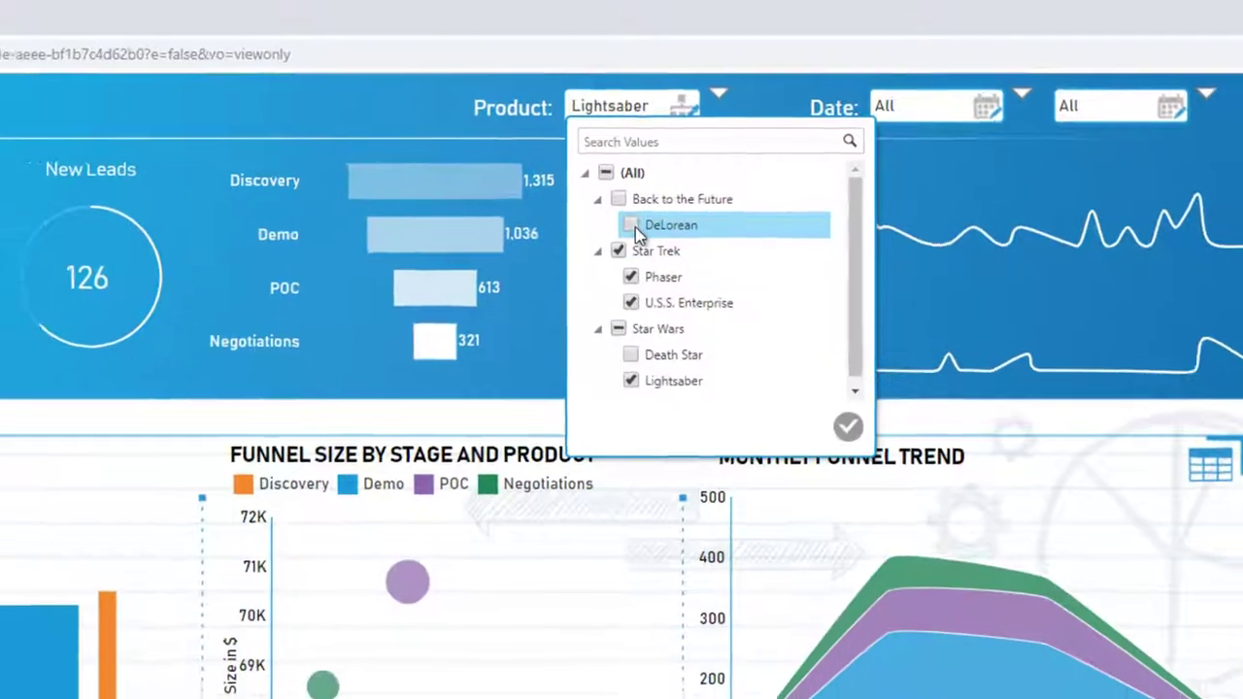
pyautogui.click(632, 225)
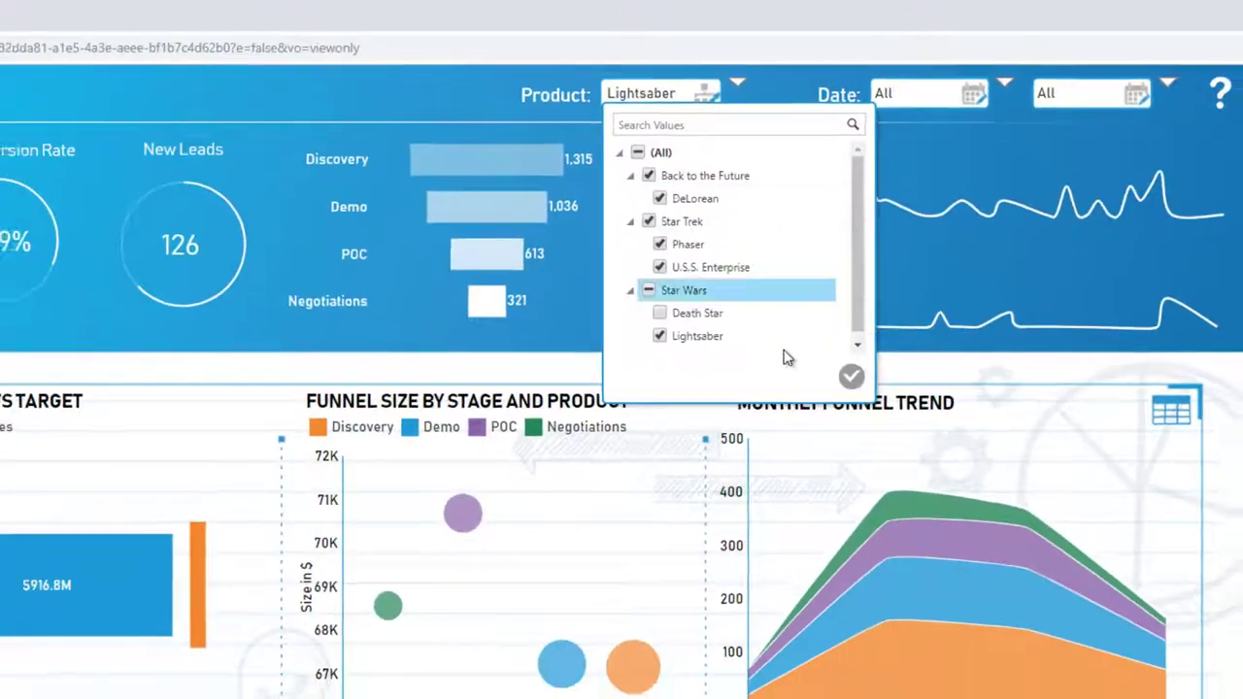
pyautogui.click(848, 426)
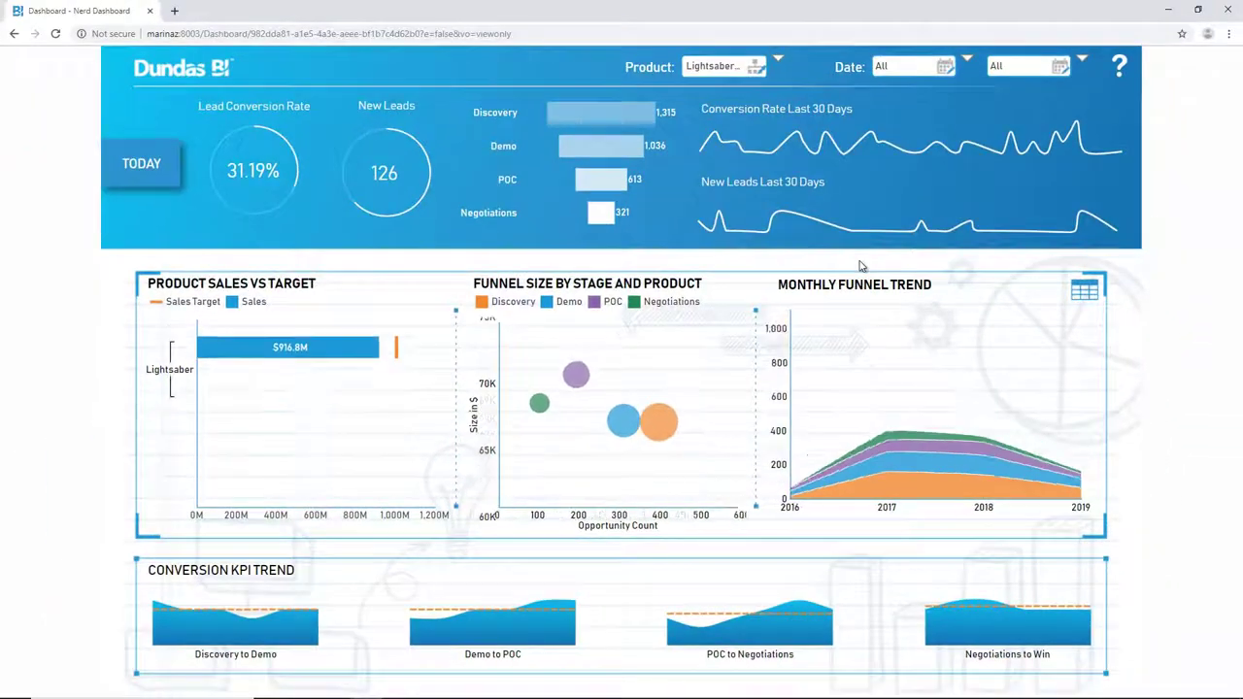
# - Narrow the Product filter back to Lightsaber only
pyautogui.click(755, 66)
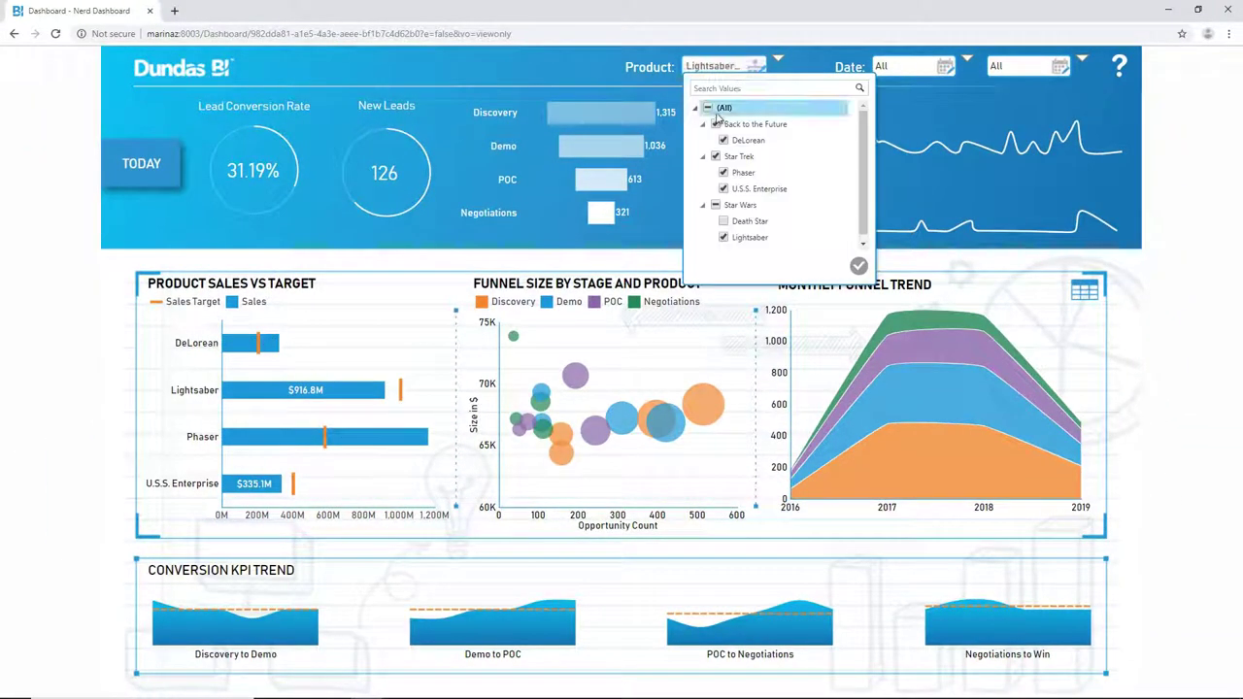
pyautogui.click(858, 265)
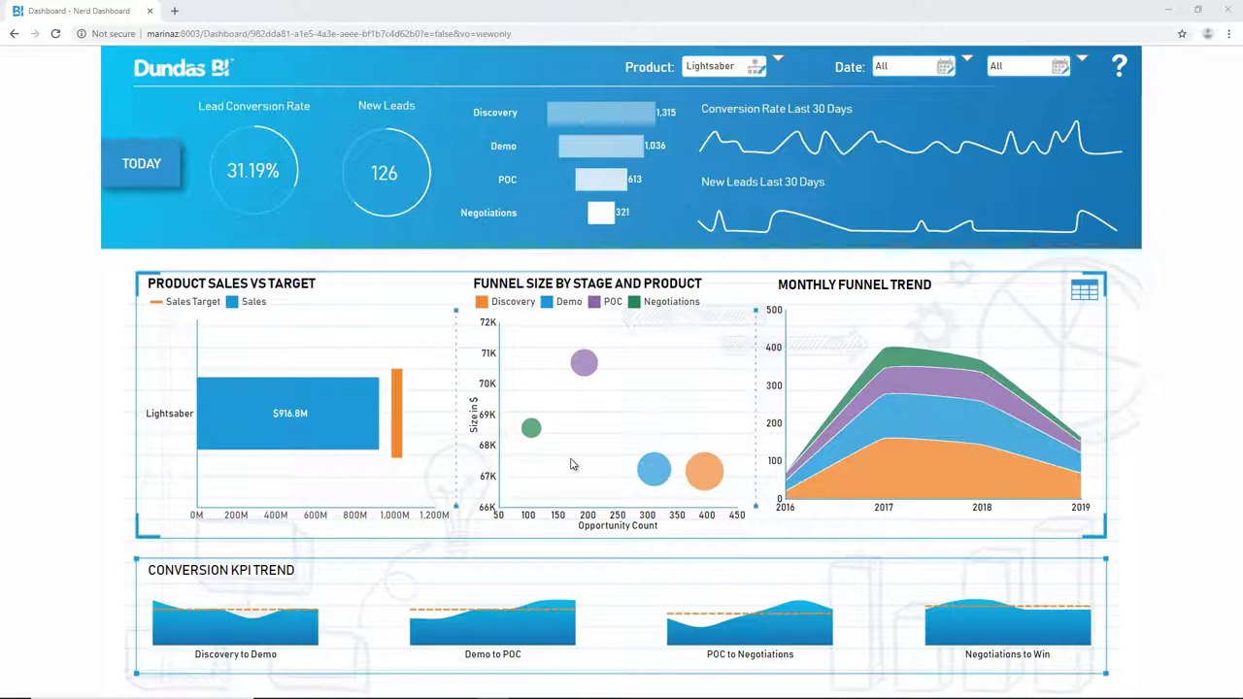
pyautogui.moveTo(531, 435)
pyautogui.moveTo(650, 466)
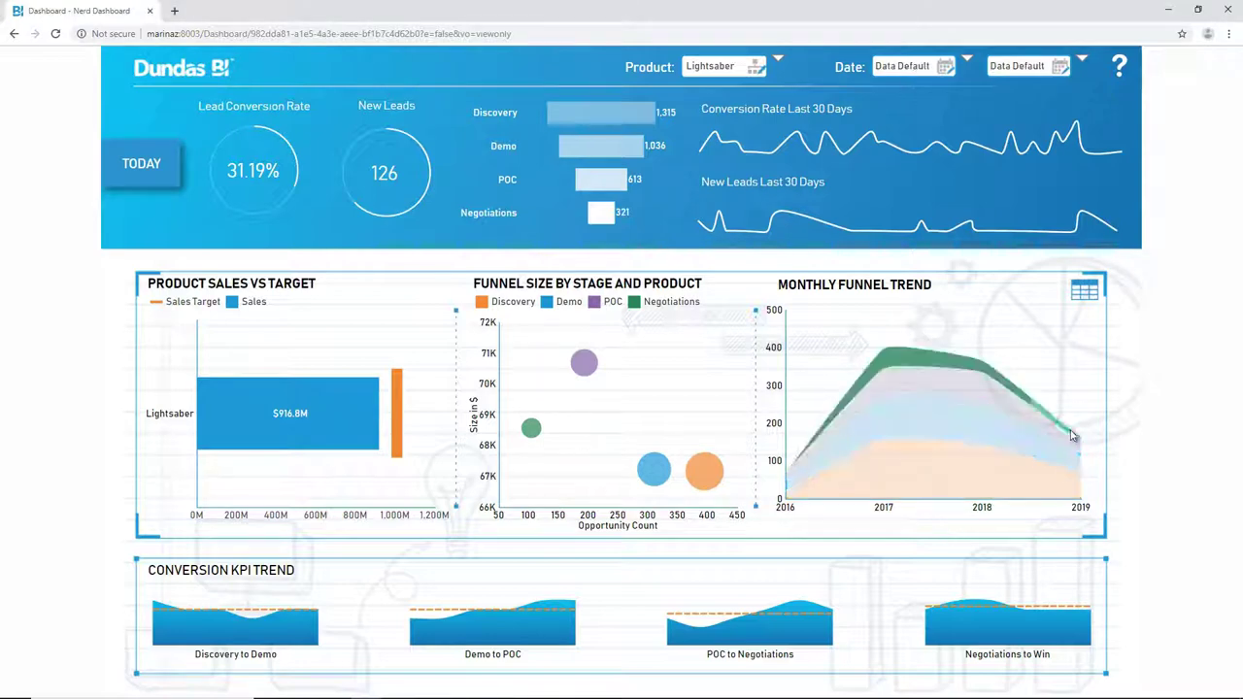
pyautogui.moveTo(1074, 434)
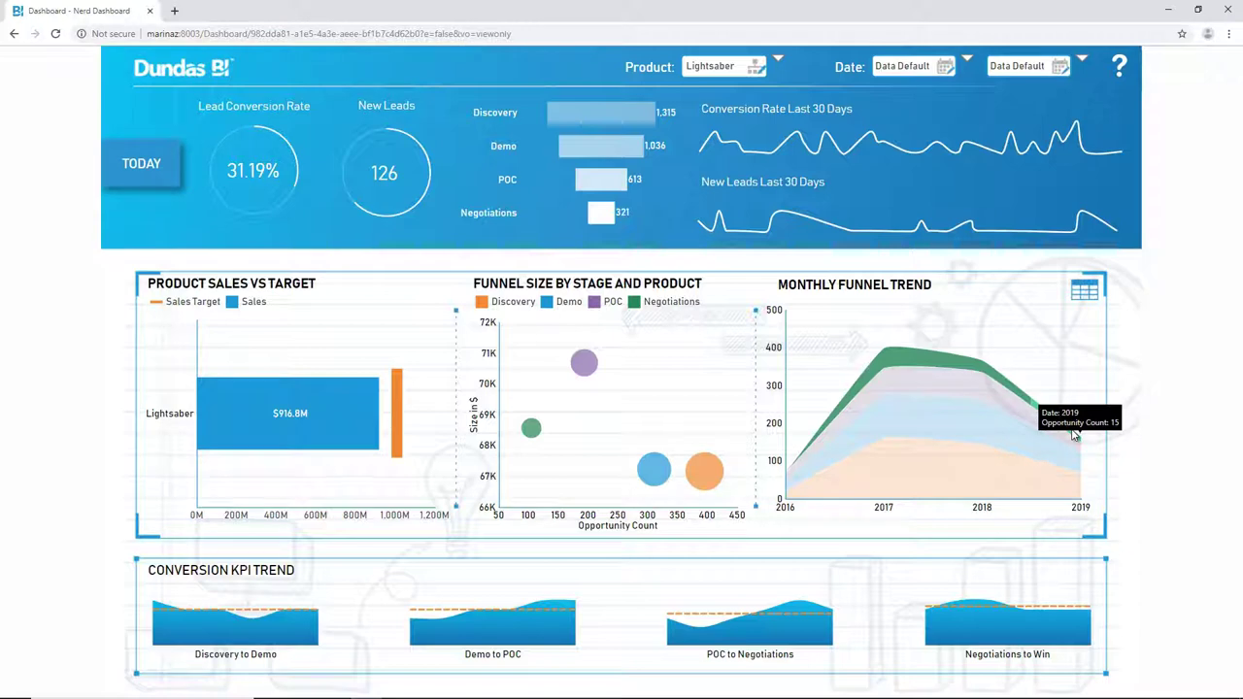
# - Drill the Monthly Funnel Trend's 2019 point down to months Jan 19 through Nov 19
pyautogui.rightClick(1074, 434)
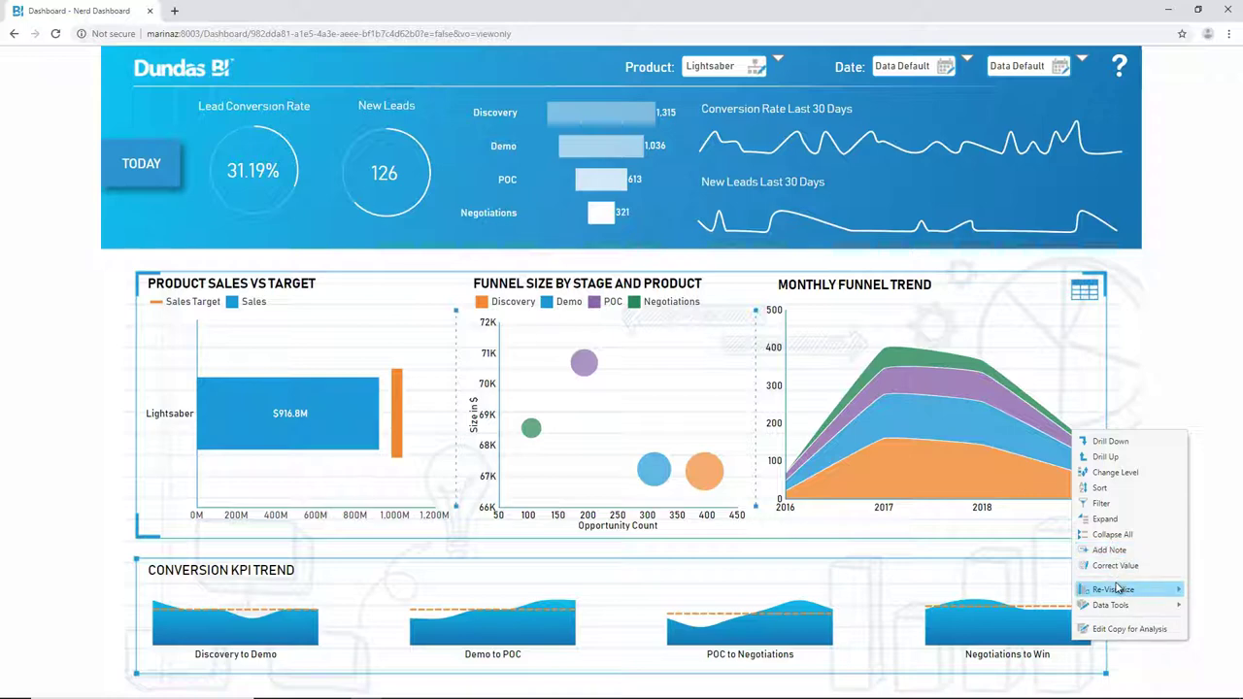
pyautogui.click(1124, 447)
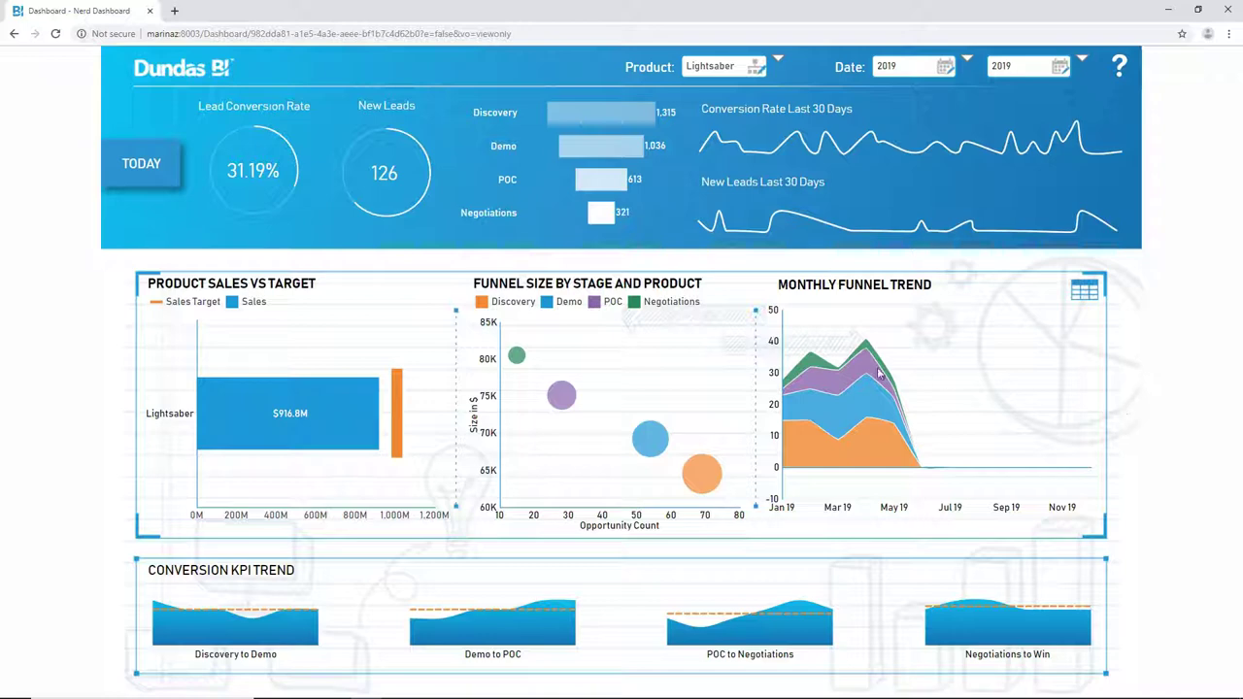
pyautogui.moveTo(832, 380)
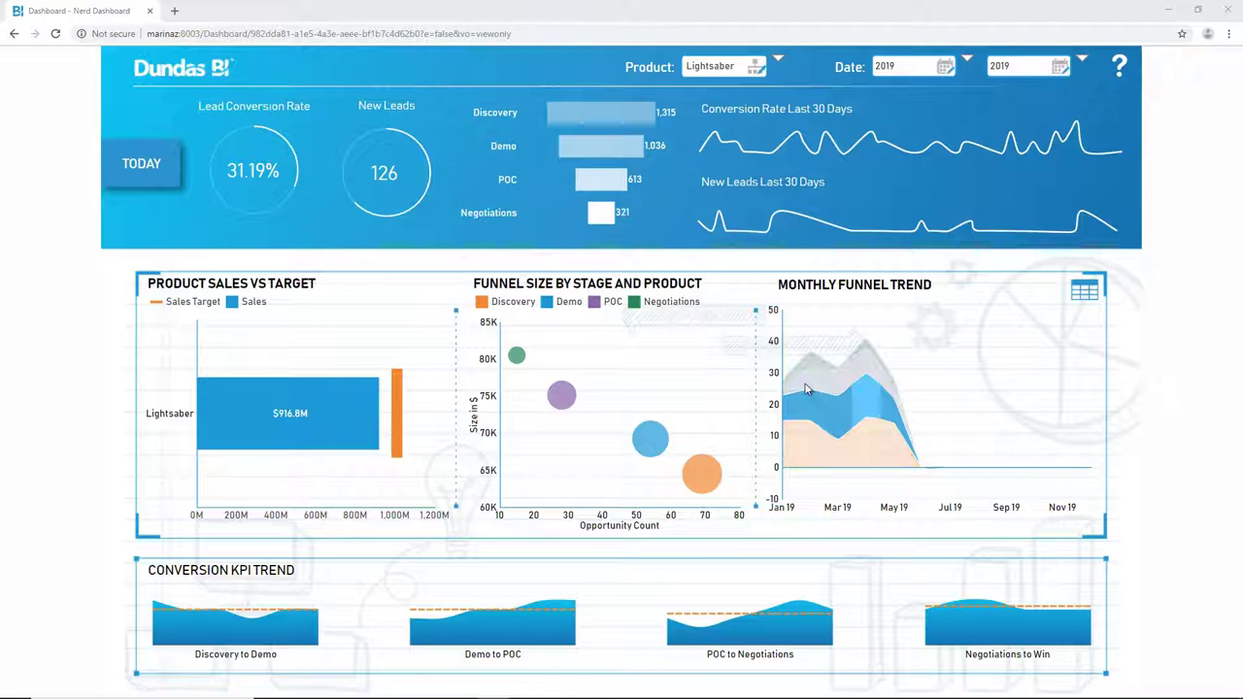
# - Drill into Mar 19 opportunities, filter Stage to Negotiations and POC, and move Sales Rep. first
pyautogui.click(832, 371)
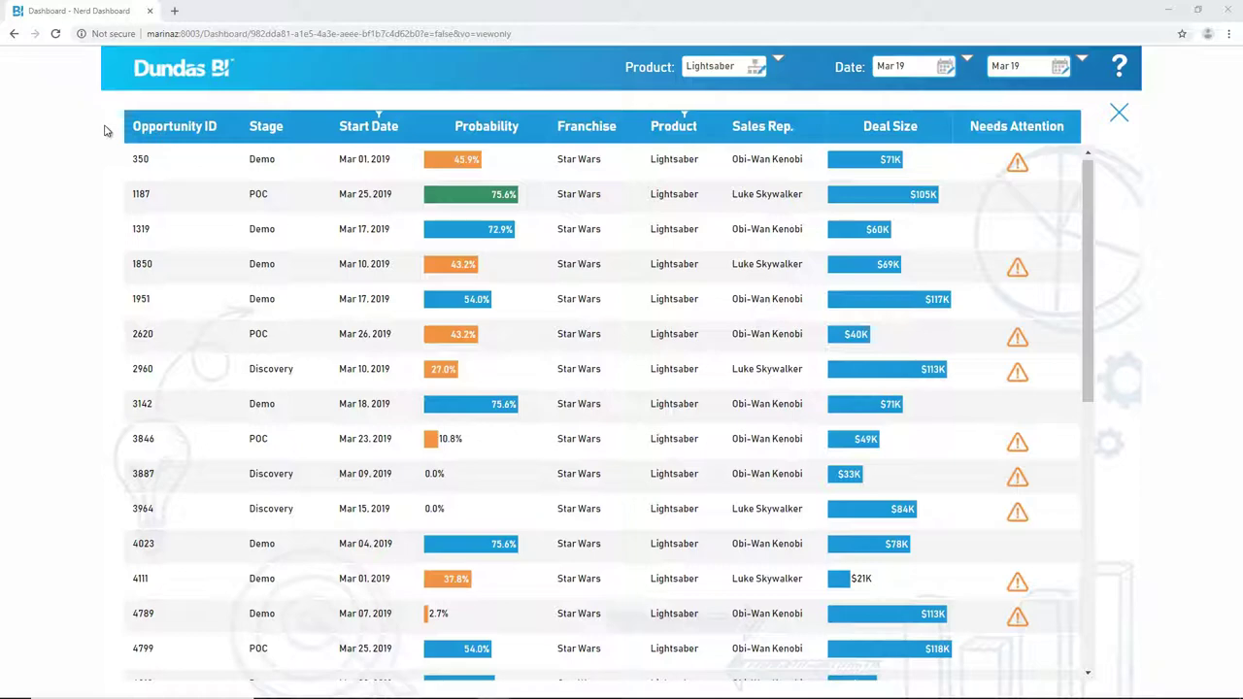
pyautogui.click(320, 128)
pyautogui.click(340, 220)
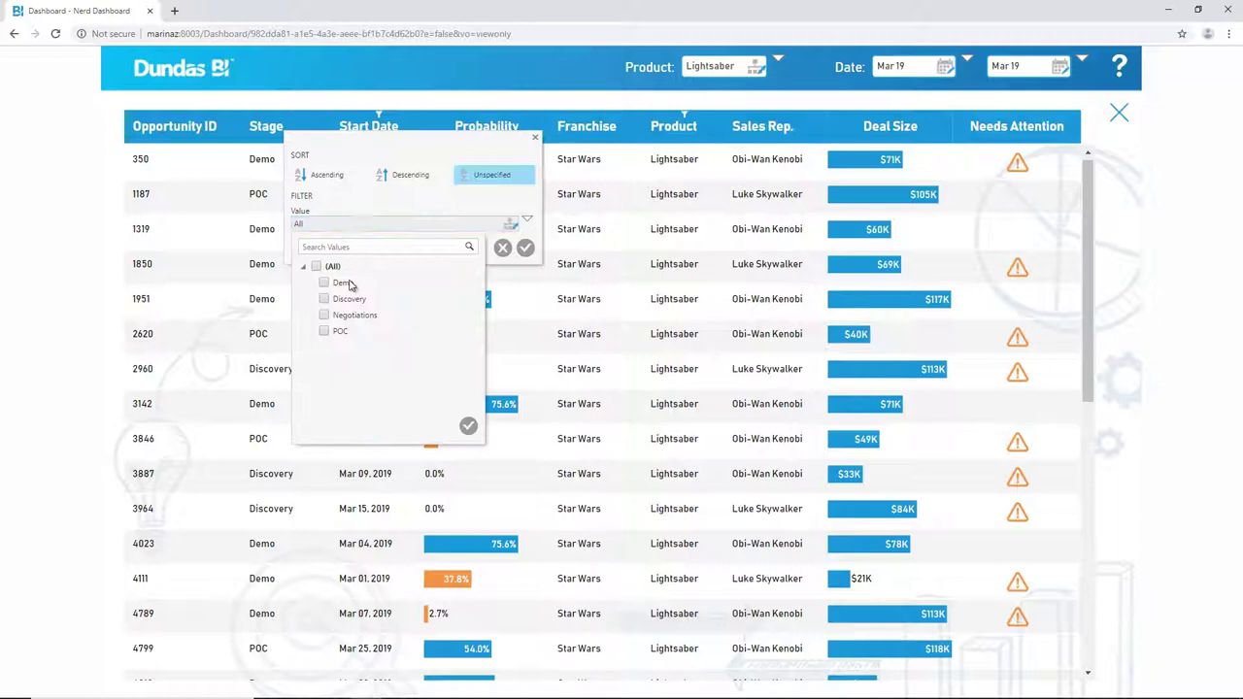
pyautogui.click(352, 320)
pyautogui.click(340, 331)
pyautogui.click(468, 425)
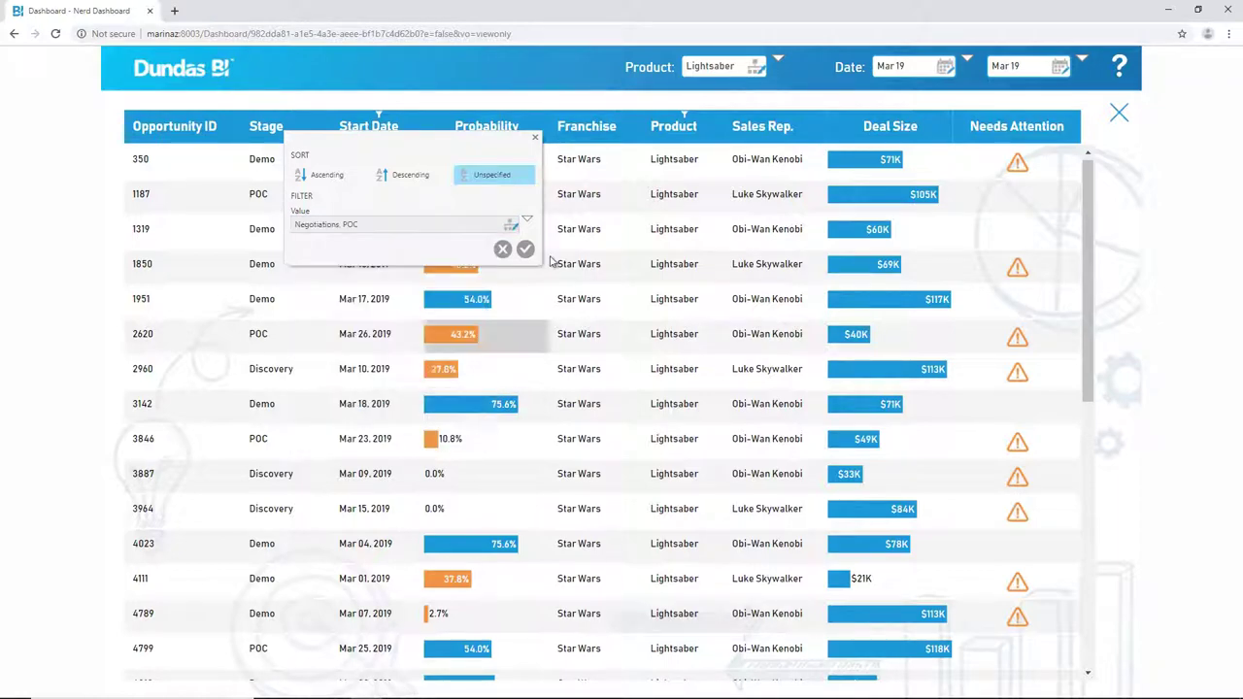
pyautogui.click(525, 248)
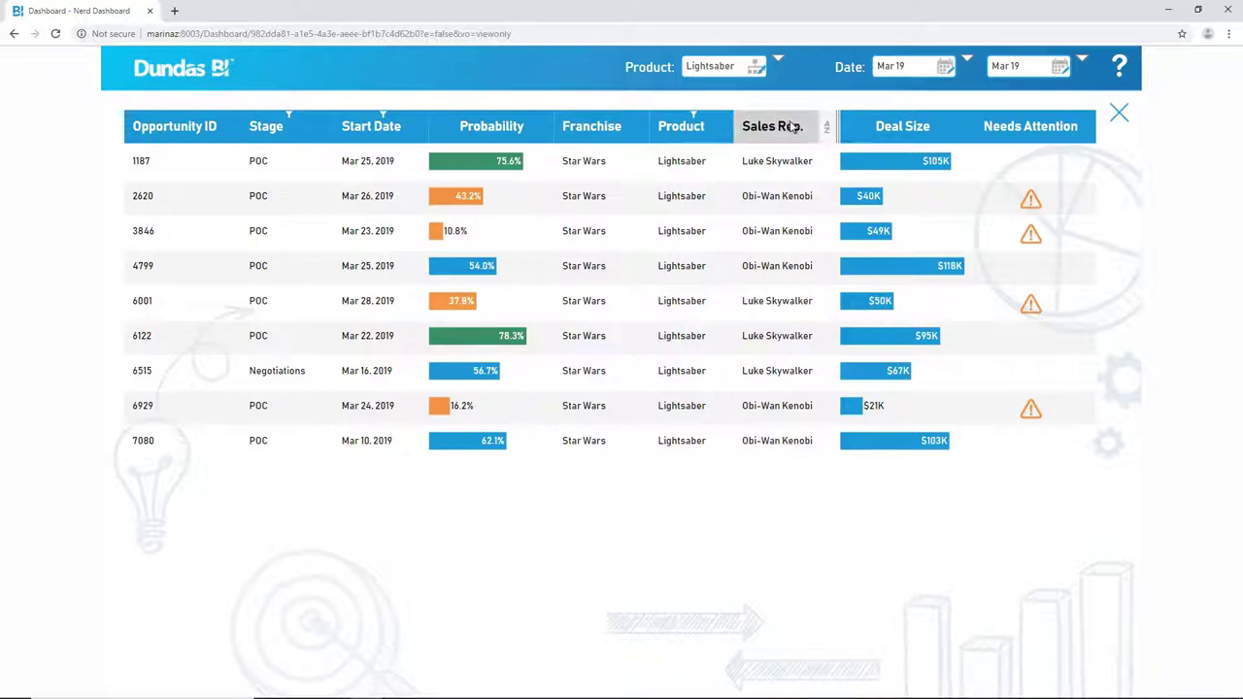
pyautogui.moveTo(789, 126); pyautogui.dragTo(208, 132)
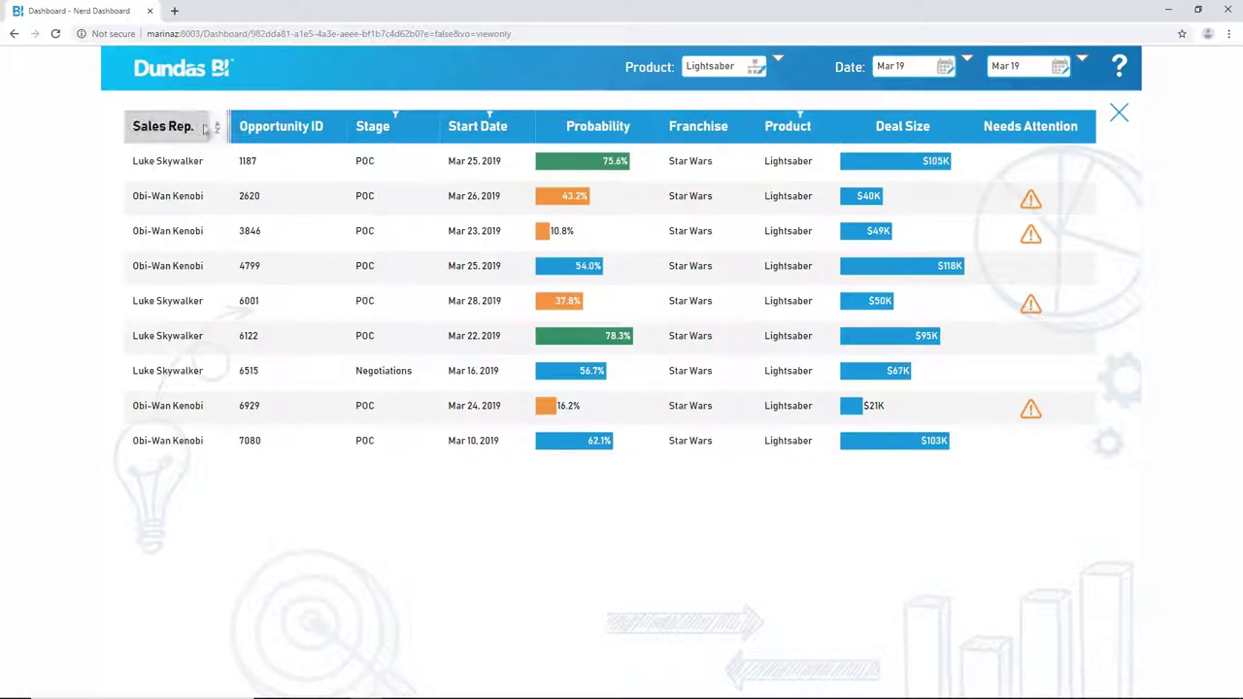
# - Sort the nine opportunities by Probability descending, from 78.3% down to 10.8%
pyautogui.click(572, 133)
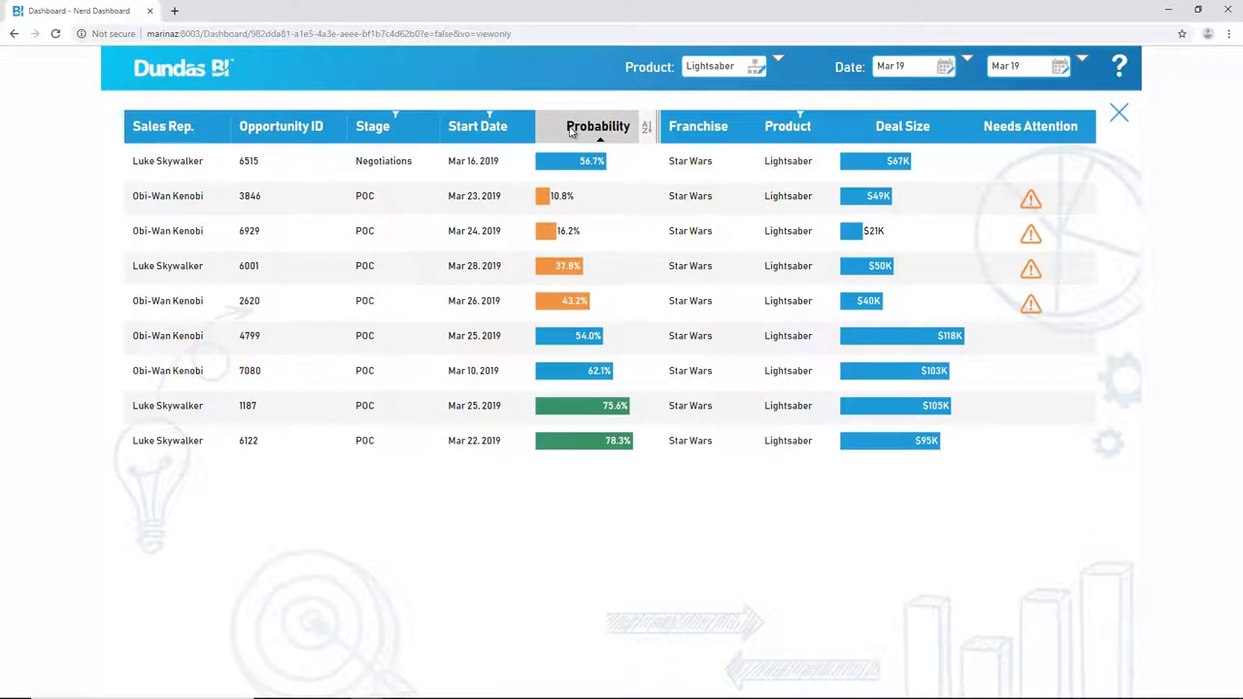
pyautogui.click(575, 131)
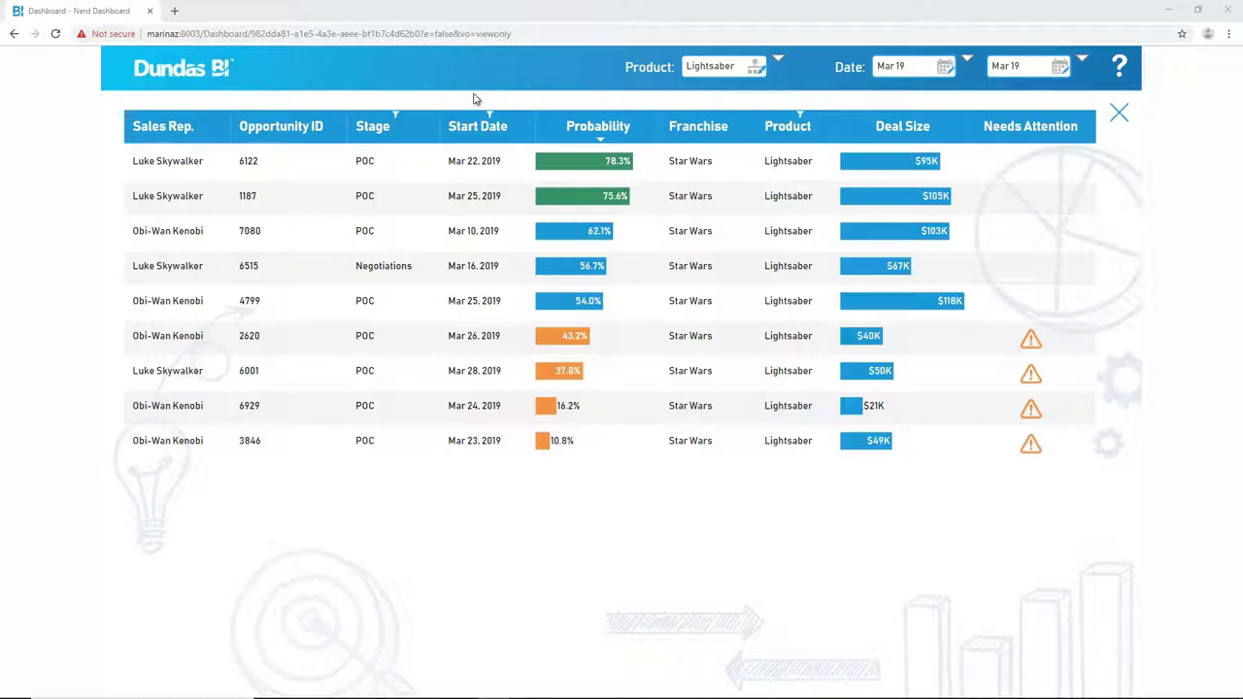
# - Add the note "Great job, let's make it happen!!" to the 78.3% Probability value
pyautogui.rightClick(646, 162)
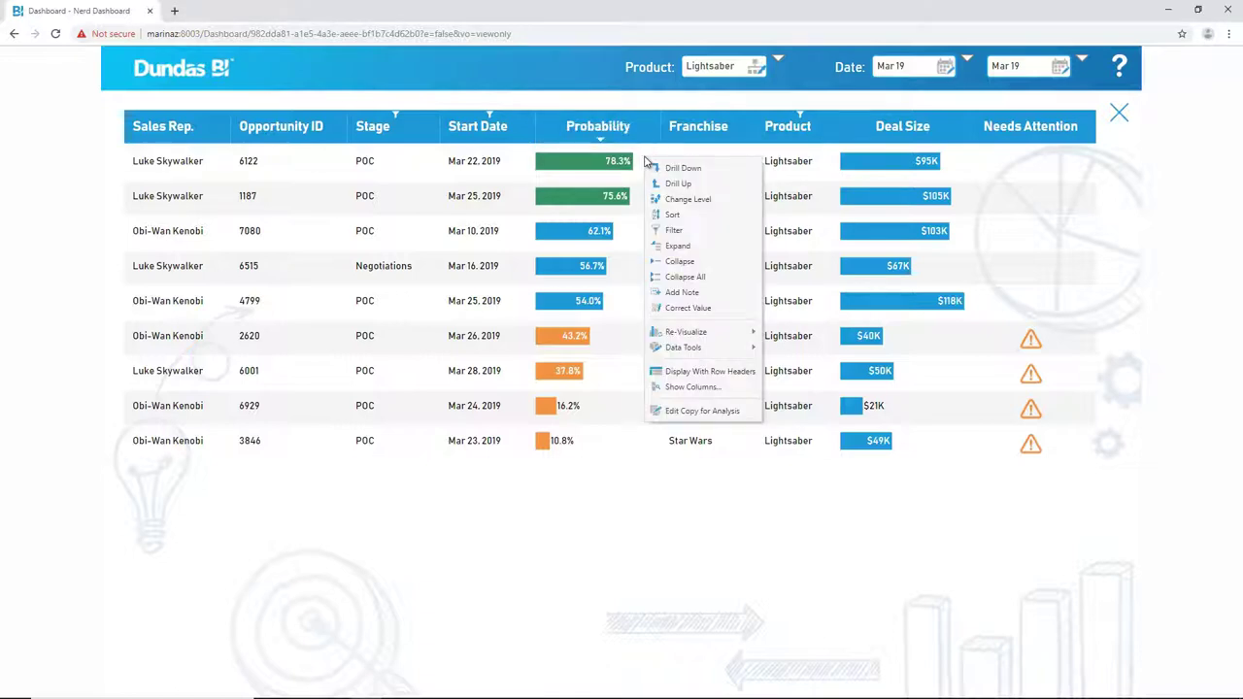
pyautogui.click(685, 293)
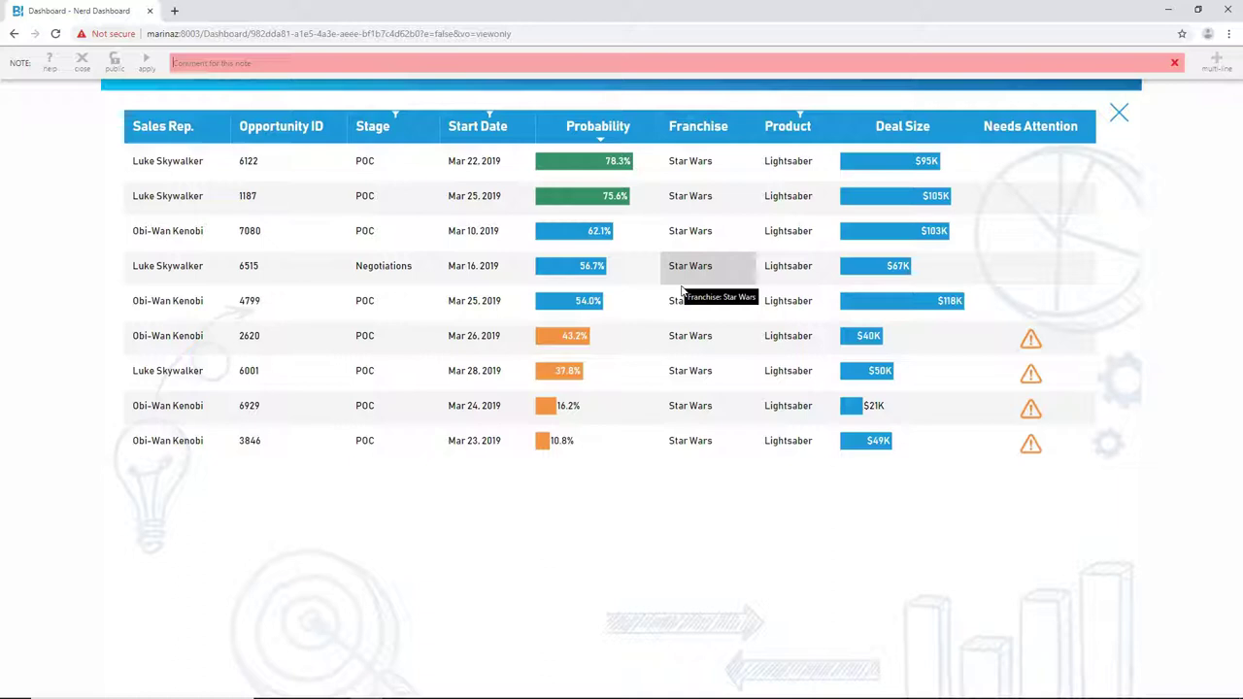
pyautogui.write('Great job. ')
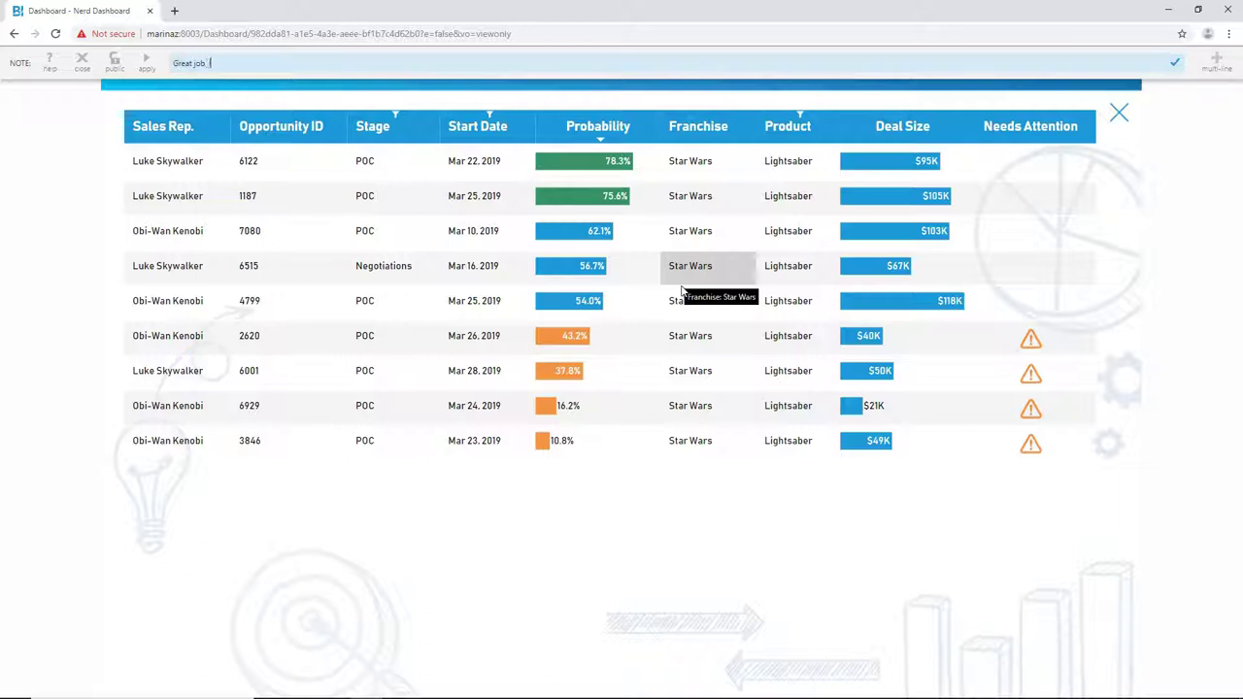
pyautogui.write("let's maxe")
pyautogui.press('BackSpace')
pyautogui.press('BackSpace')
pyautogui.write('ke it happen!!')
pyautogui.press('Return')
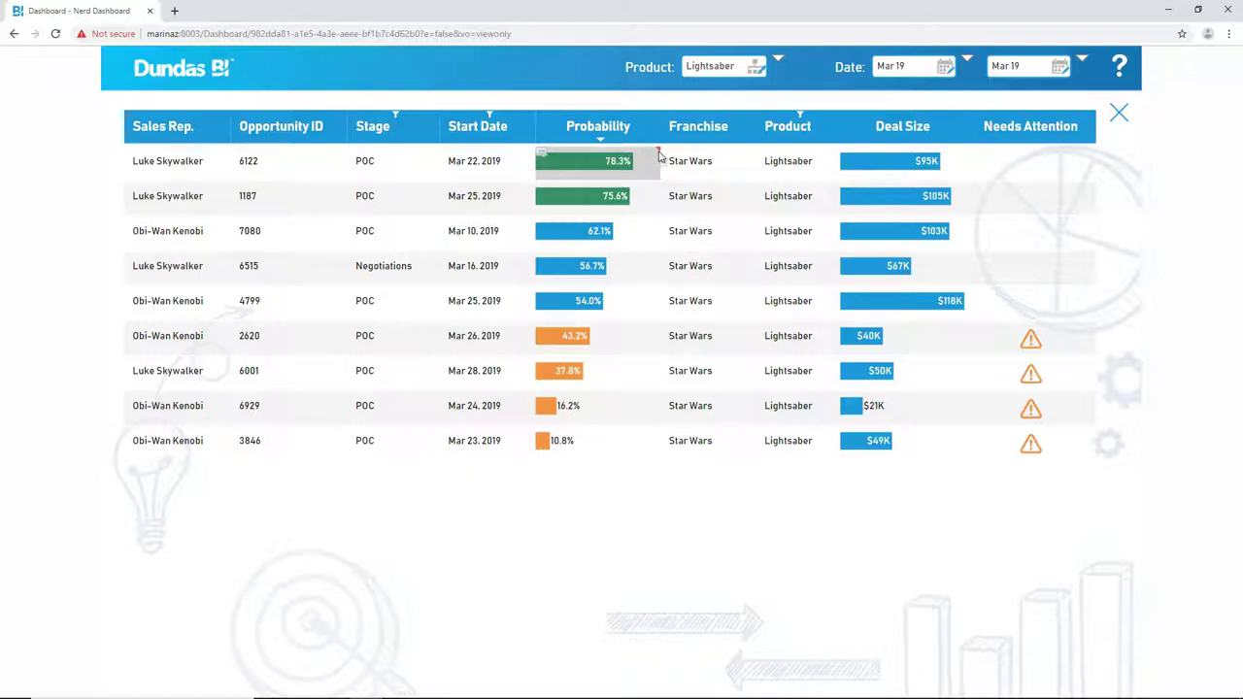
pyautogui.moveTo(659, 153)
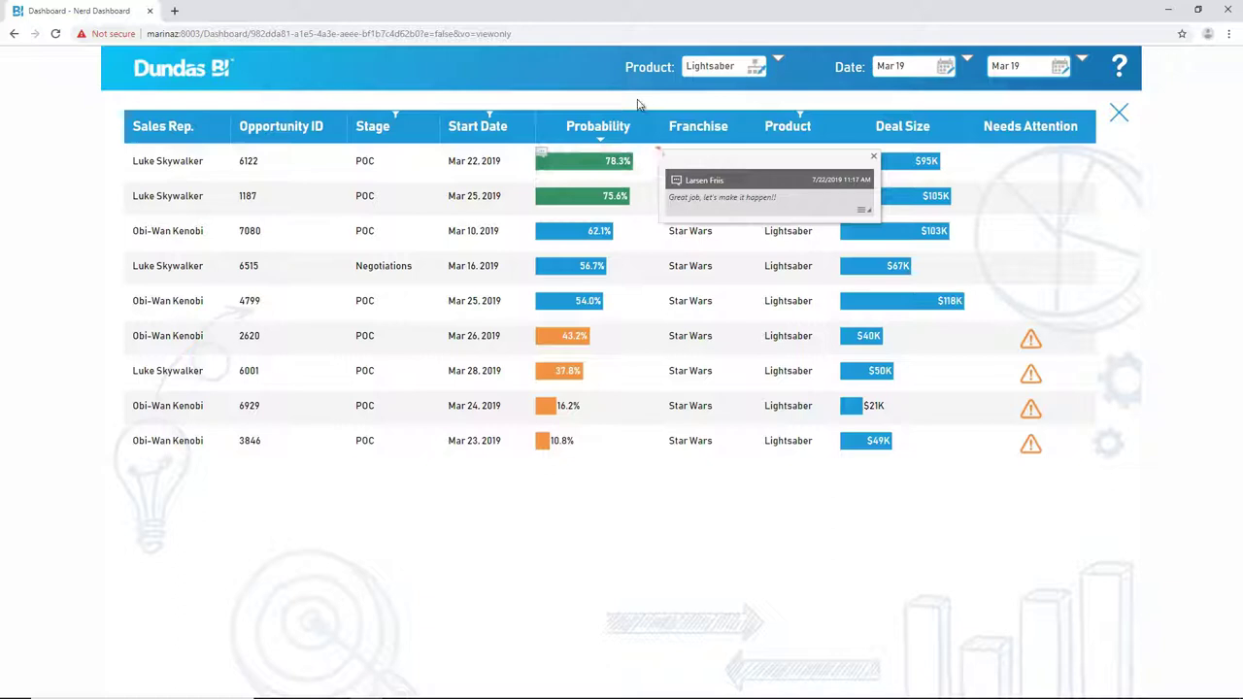
# - Start a note-based notification, enter its name, and accept the PDF export content settings
pyautogui.rightClick(82, 205)
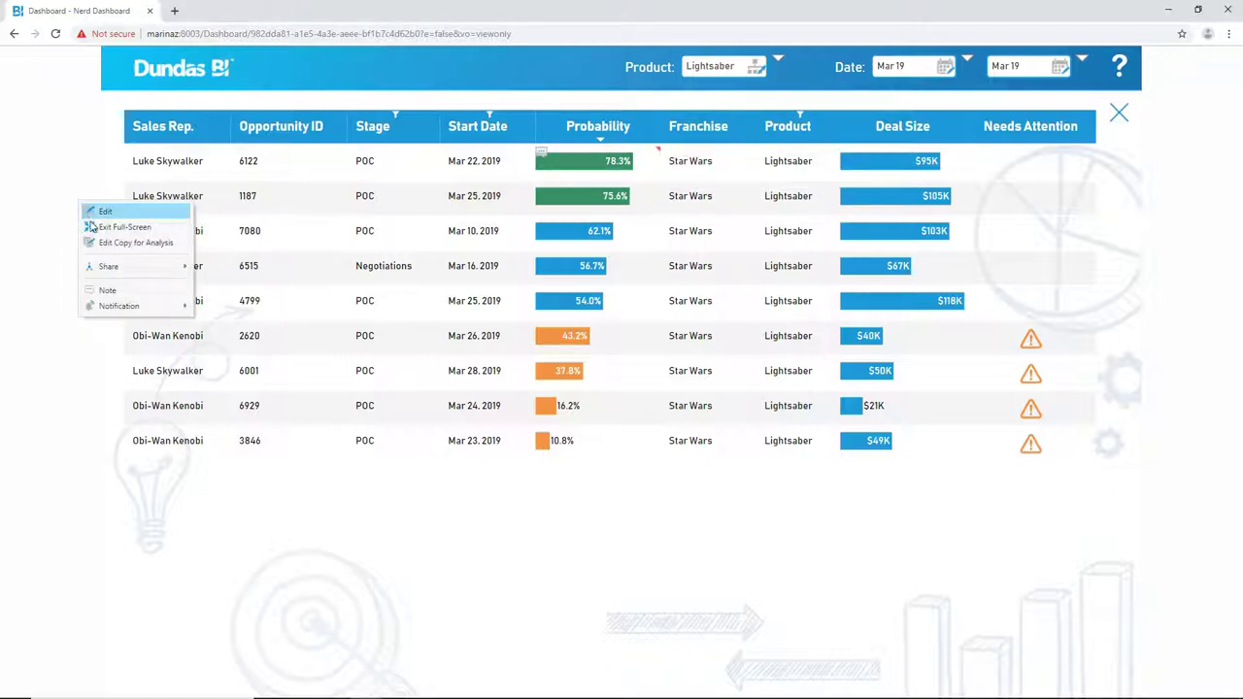
pyautogui.click(119, 300)
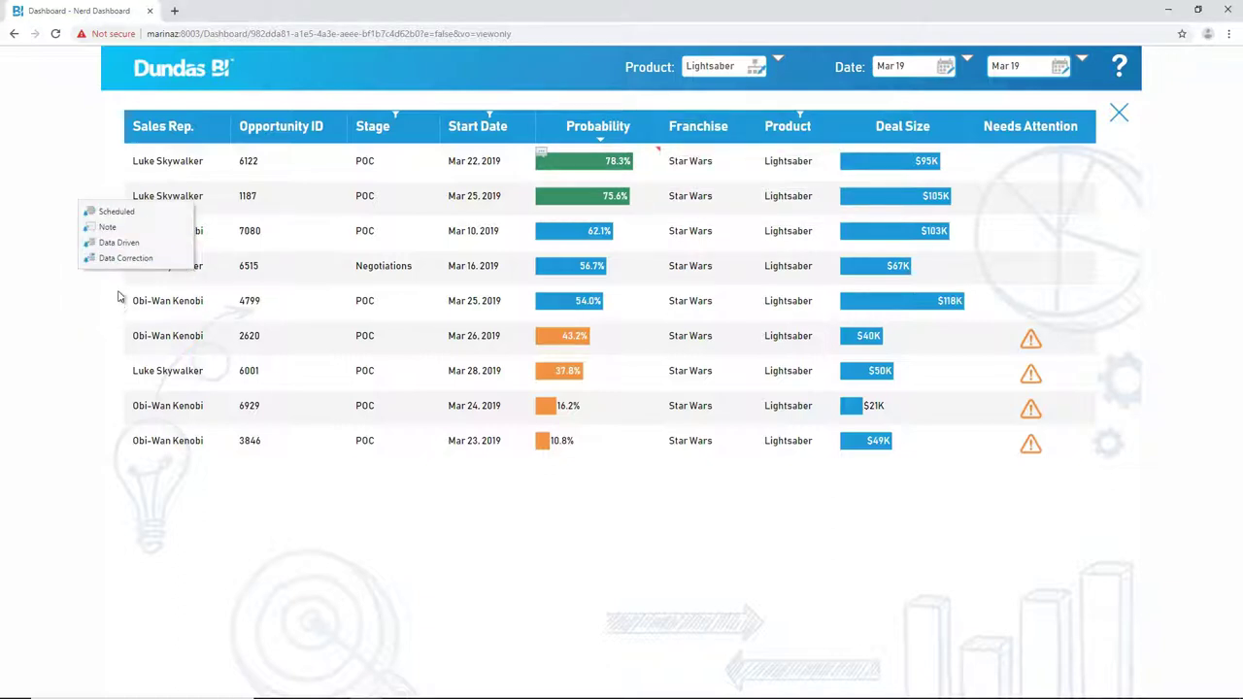
pyautogui.click(121, 229)
pyautogui.click(94, 132)
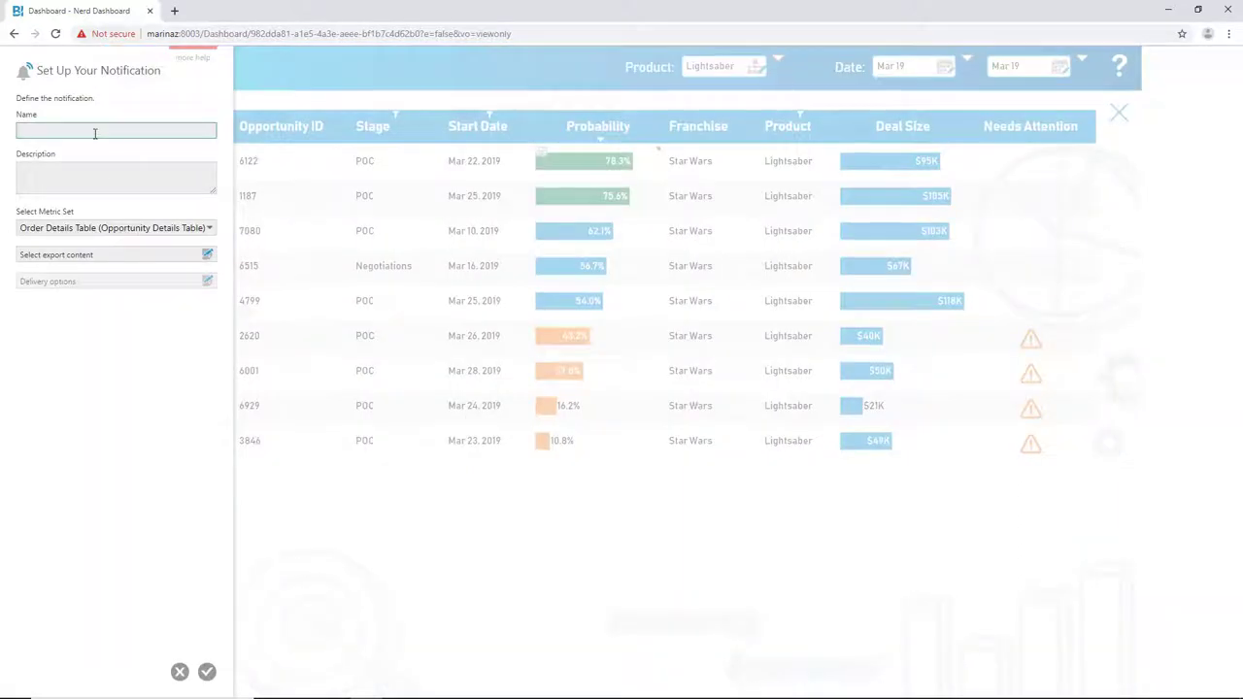
pyautogui.write("Luke's notification")
pyautogui.click(105, 253)
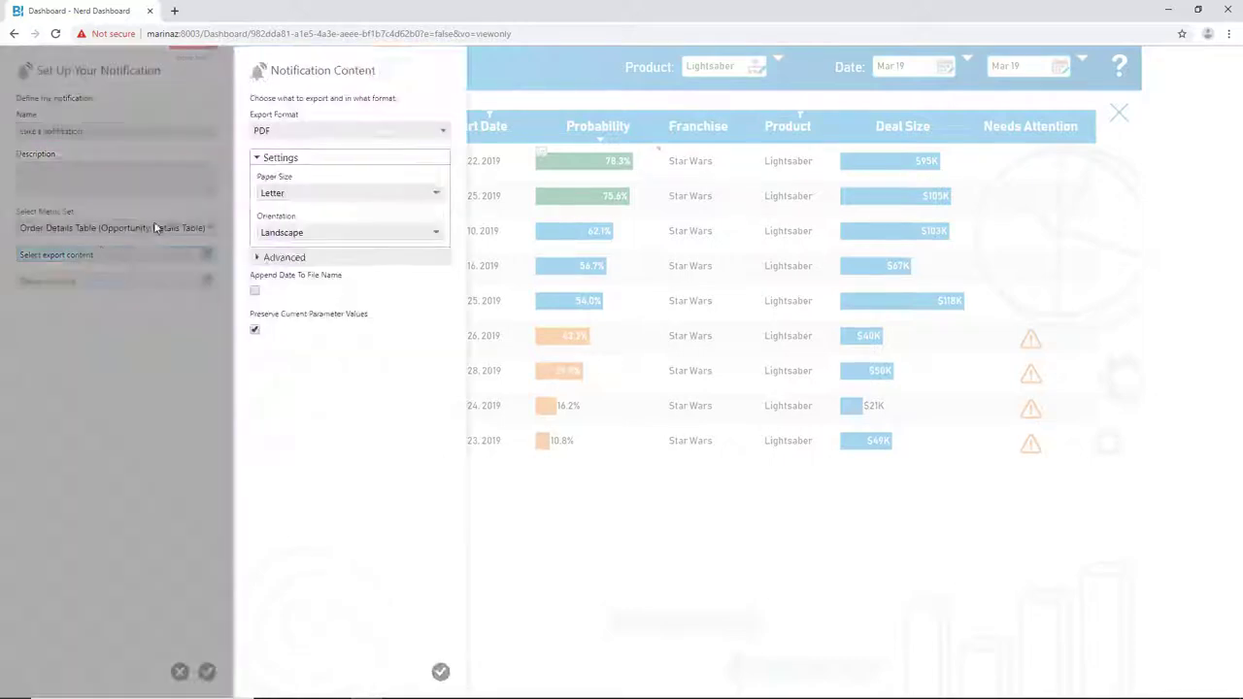
pyautogui.click(441, 671)
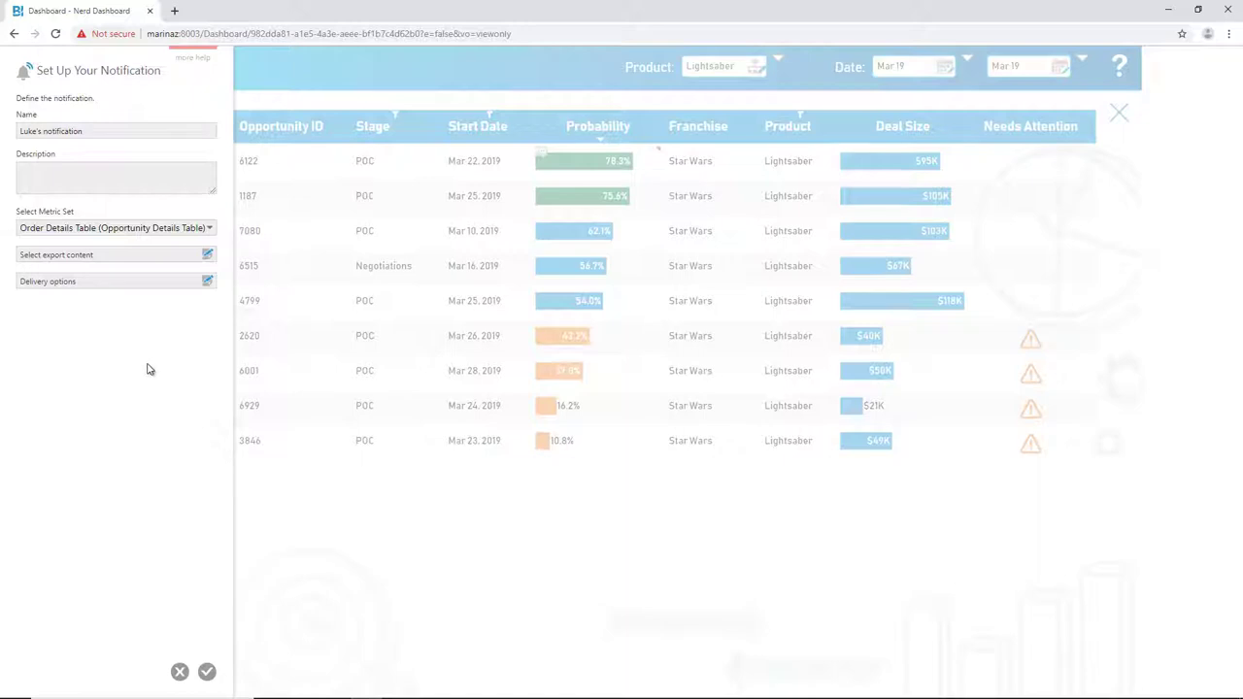
# - Add a second recipient in Delivery options by searching for and selecting the user's account
pyautogui.click(108, 282)
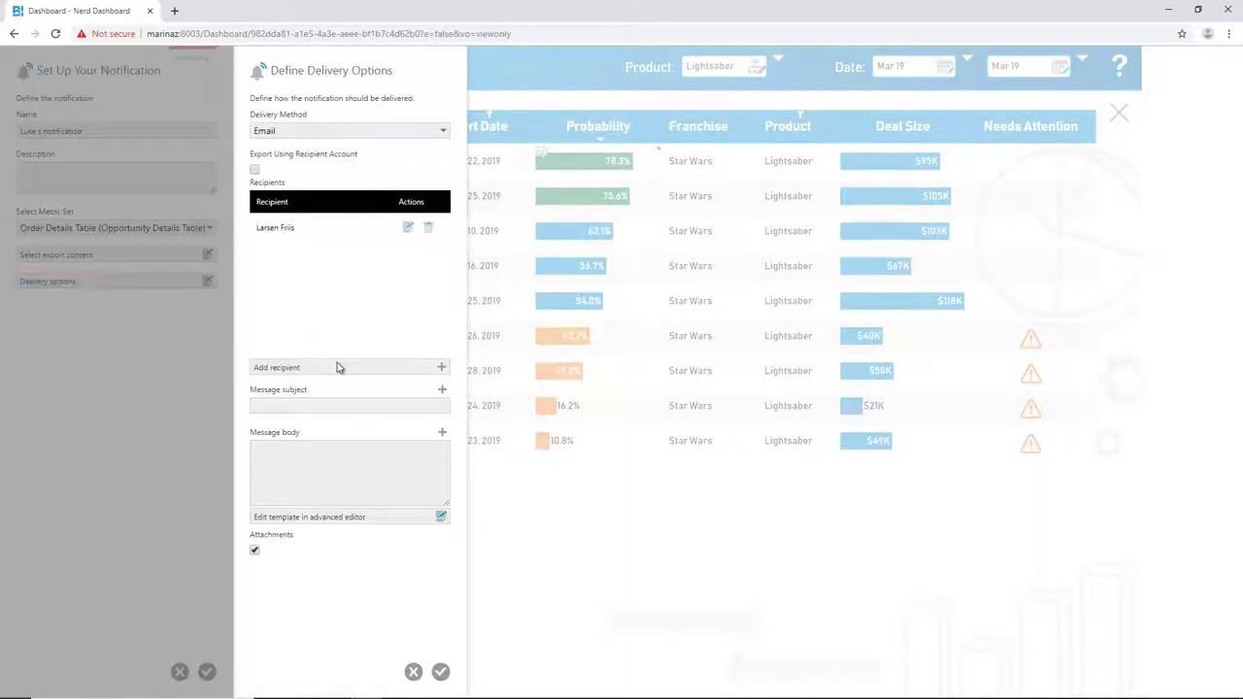
pyautogui.click(368, 366)
pyautogui.click(583, 201)
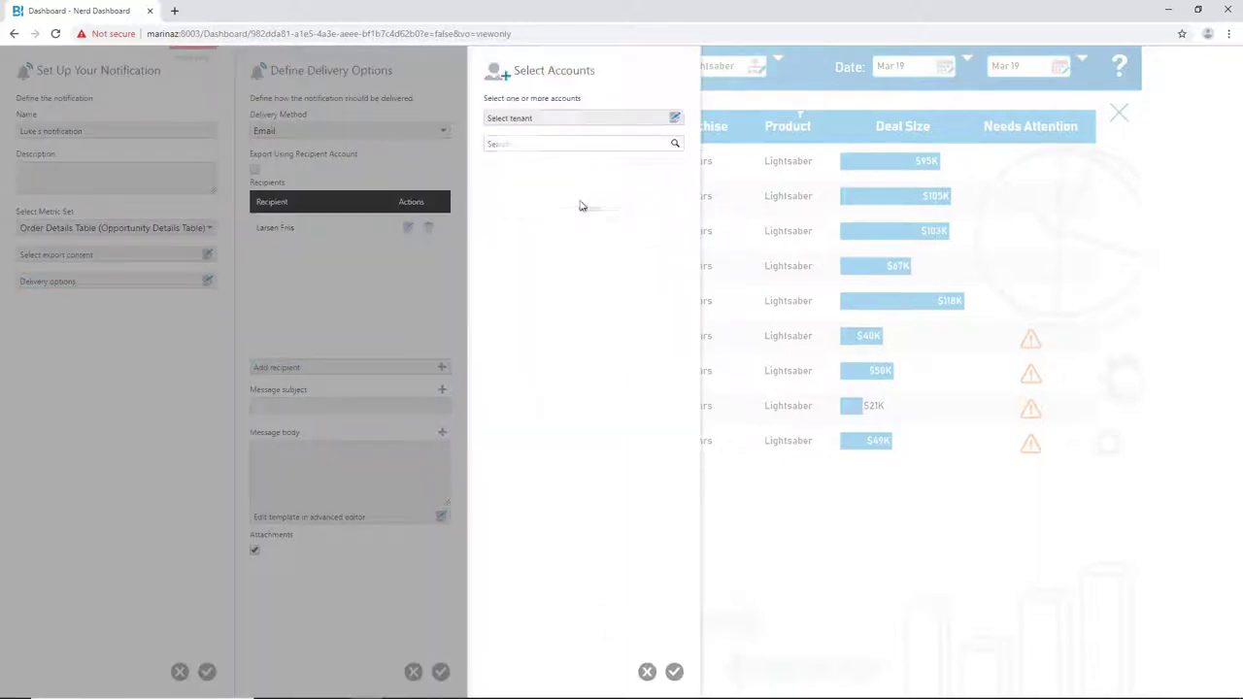
pyautogui.click(571, 144)
pyautogui.write('Luke')
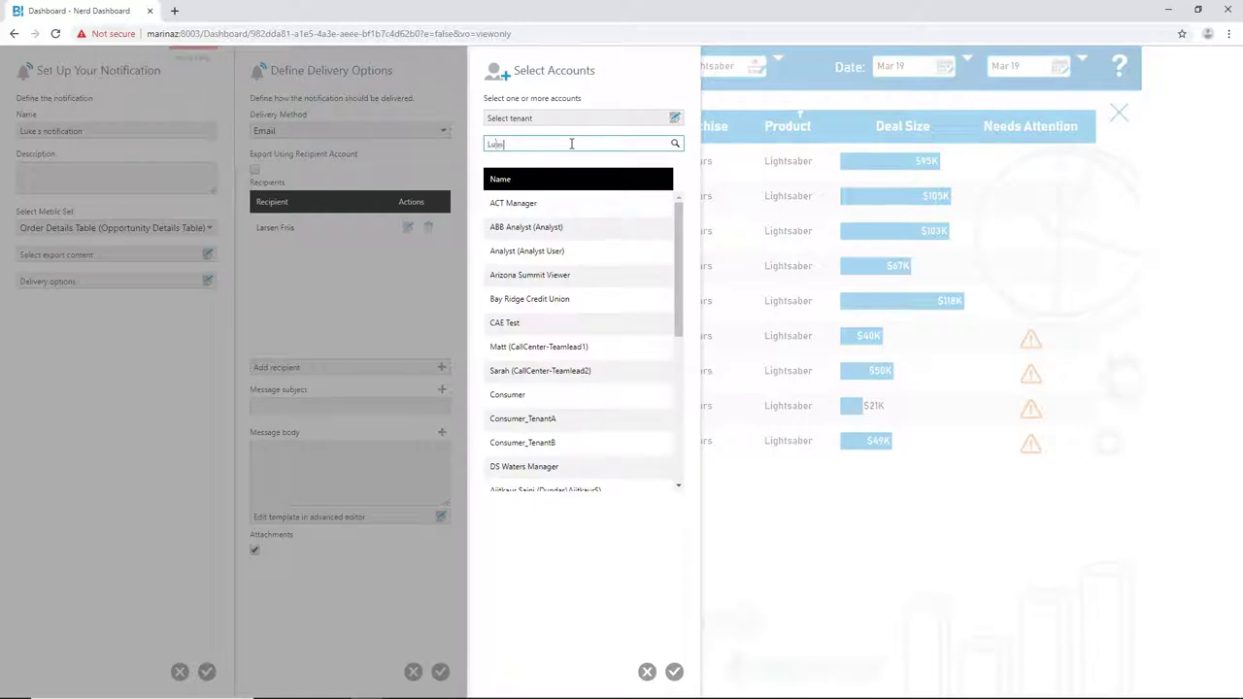
pyautogui.click(543, 201)
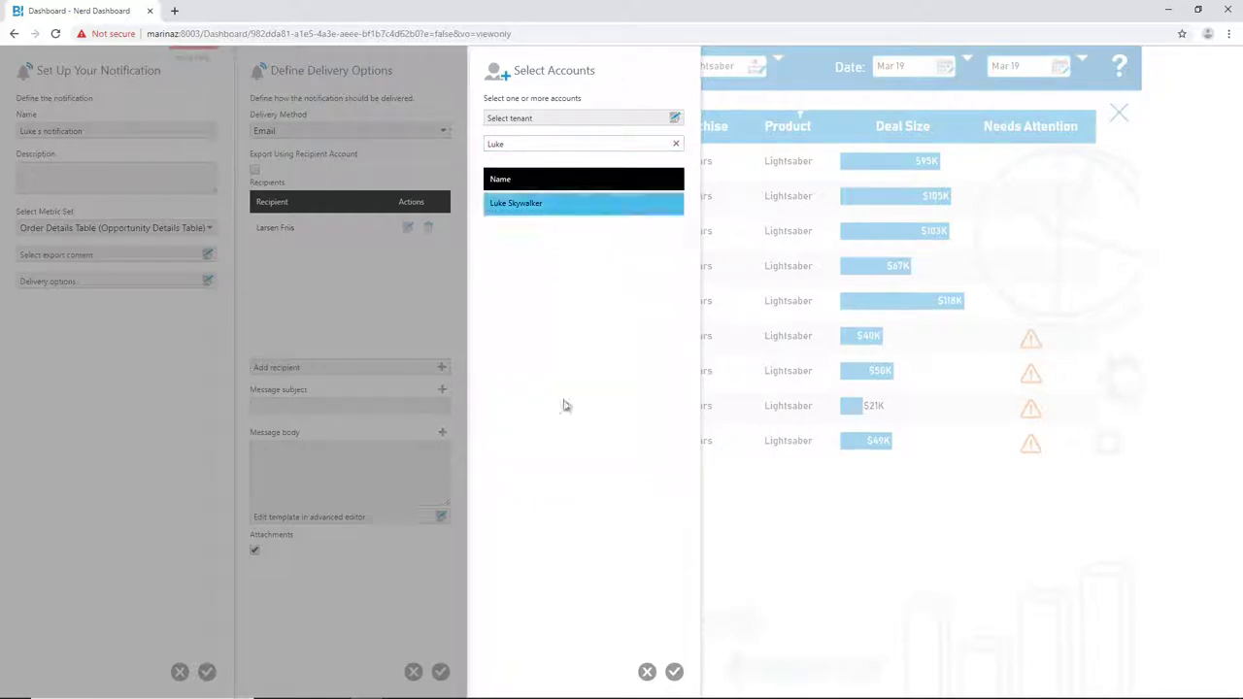
pyautogui.click(674, 671)
pyautogui.click(674, 671)
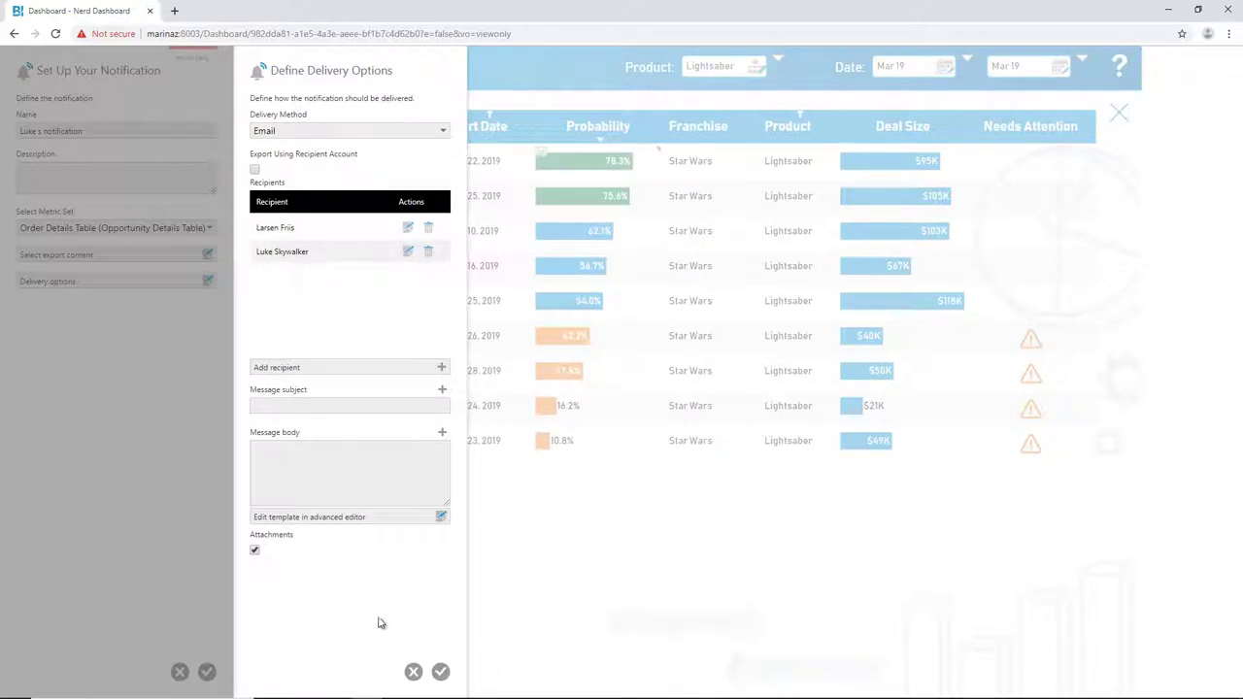
# - Set subject 'Opportunity to focus on' and body 'Please advise', then create the notification
pyautogui.click(303, 407)
pyautogui.click(303, 431)
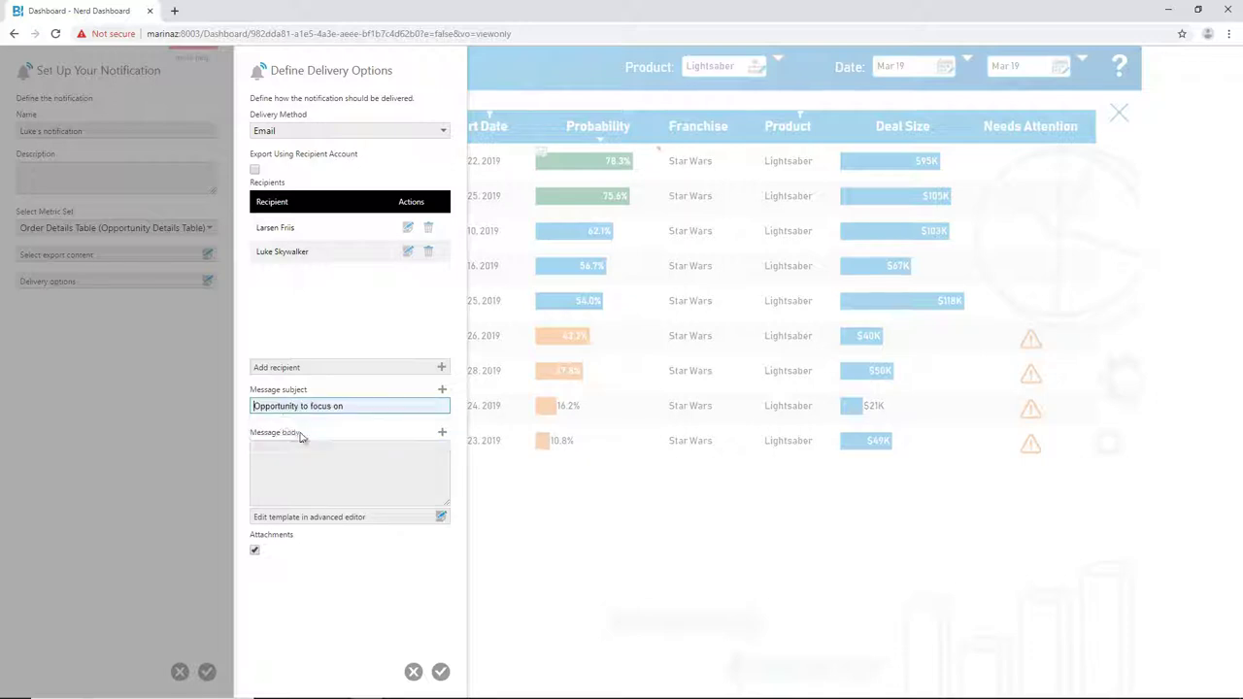
pyautogui.click(301, 454)
pyautogui.write('Please advis')
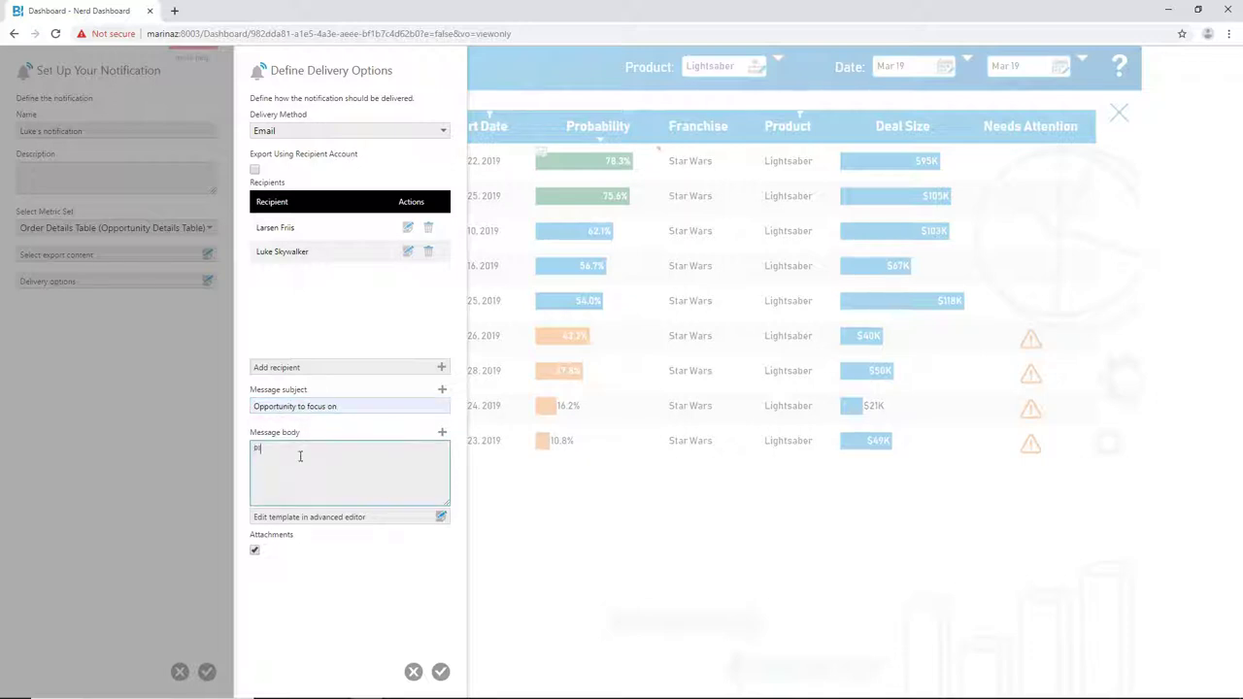
pyautogui.write('e')
pyautogui.click(440, 671)
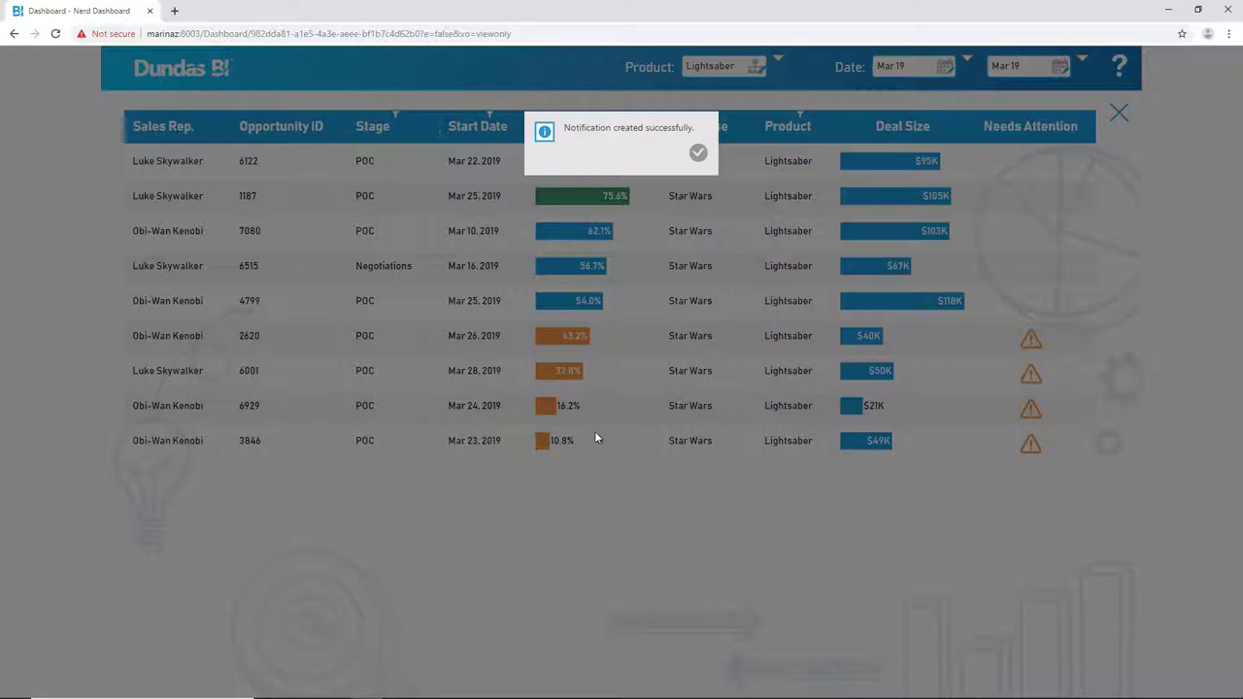
# - Dismiss the 'Notification created successfully' confirmation
pyautogui.click(699, 153)
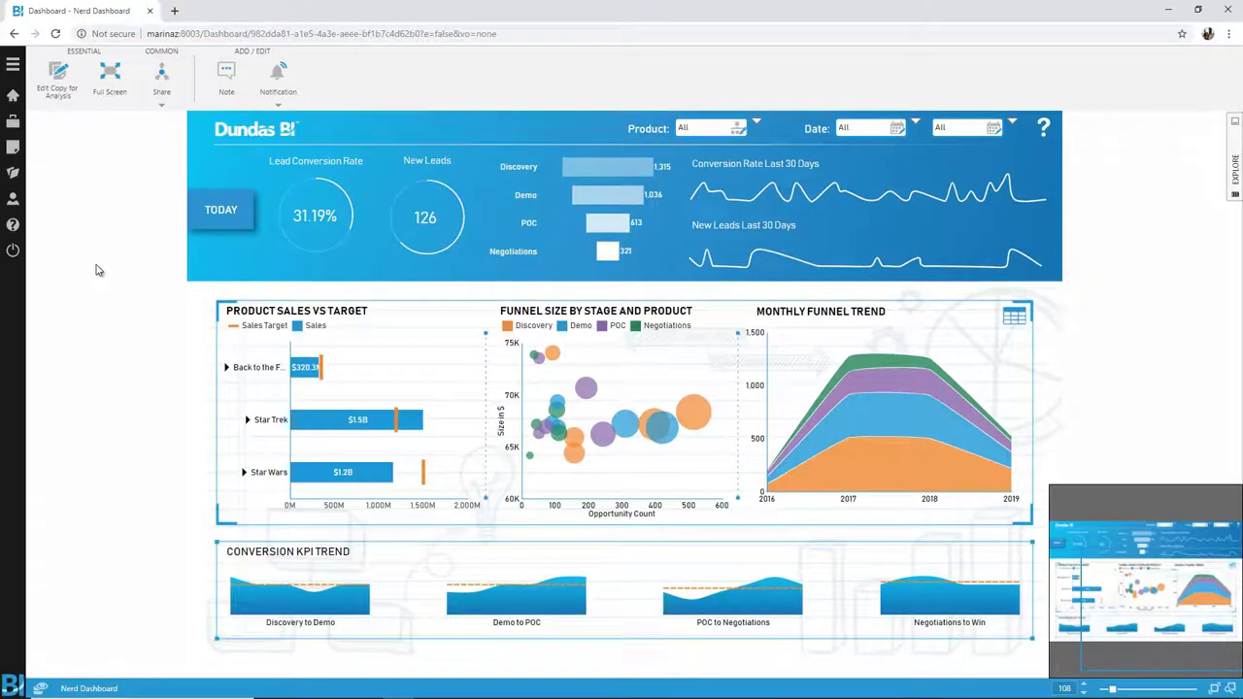
# - Expand the main navigation menu on the left
pyautogui.click(12, 65)
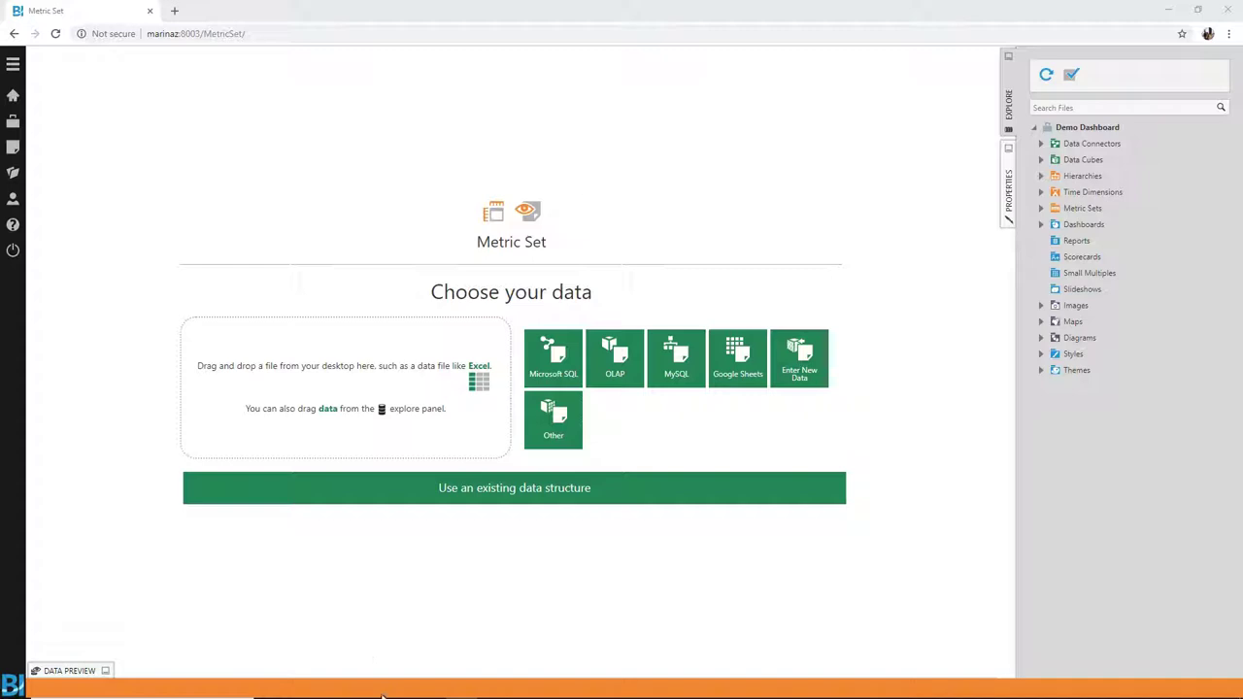
# - Load Sales Data.xlsx, remove Deal Age, Opportunity ID, Stage and Row Number, and split Deal Size by Product
pyautogui.click(428, 687)
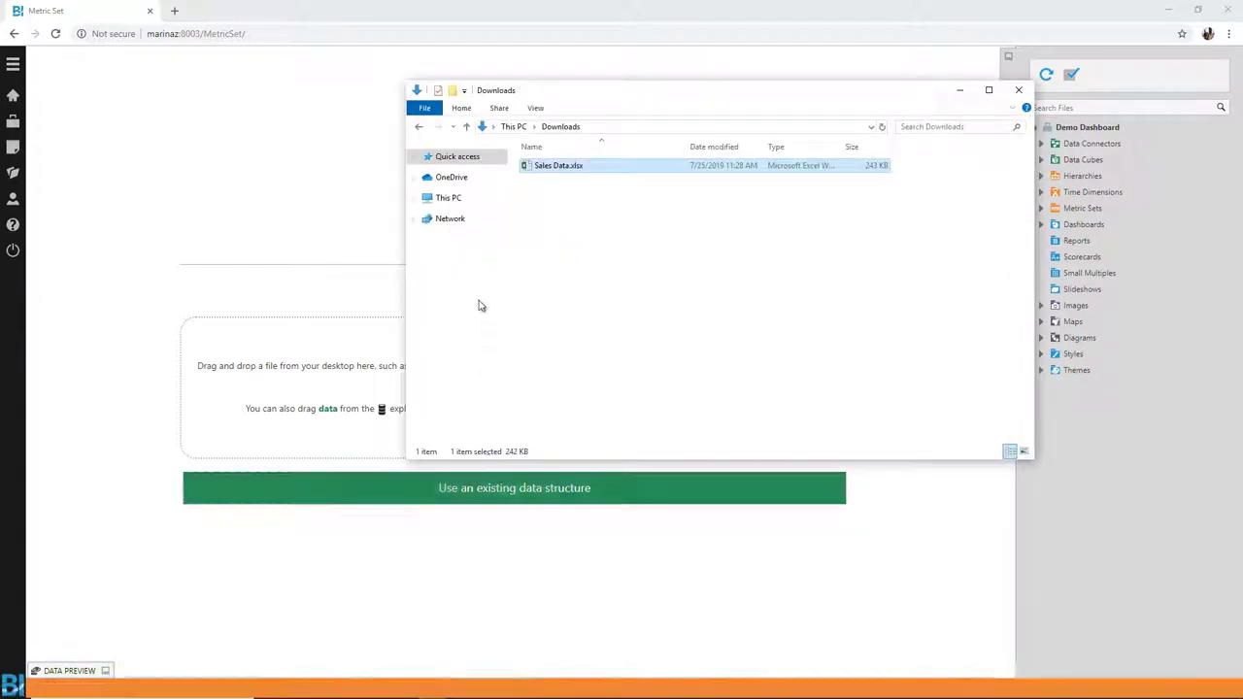
pyautogui.moveTo(578, 172); pyautogui.dragTo(391, 355)
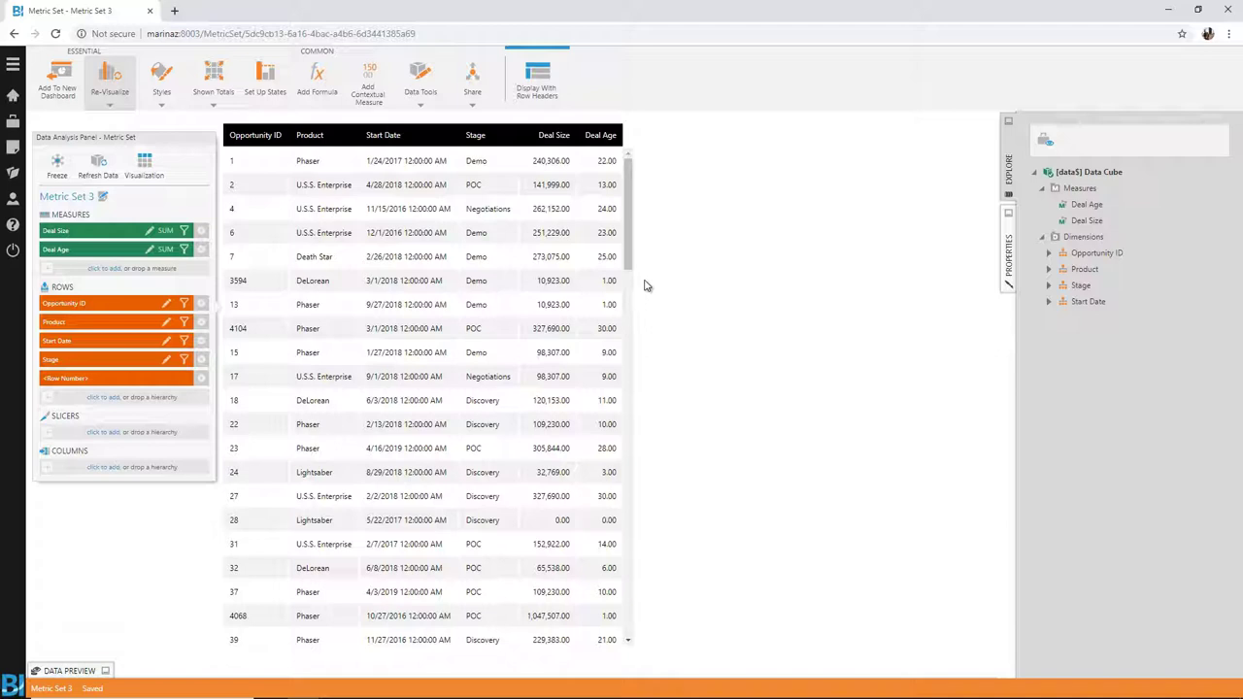
pyautogui.click(203, 250)
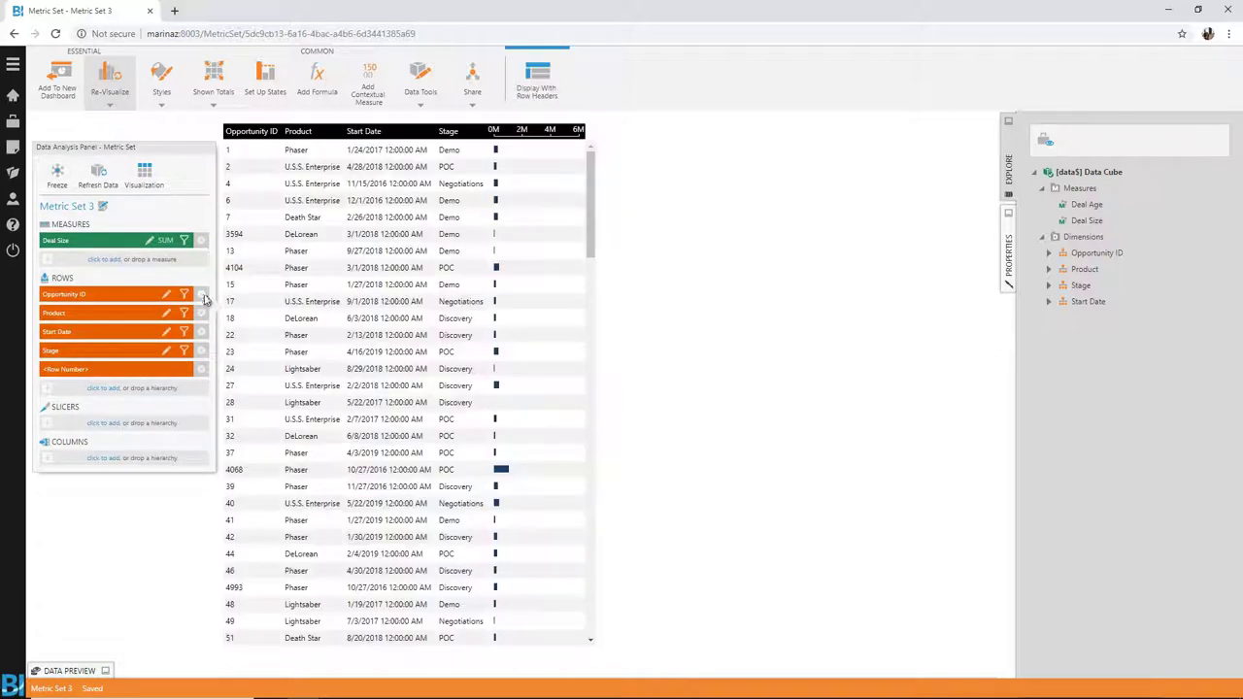
pyautogui.click(201, 331)
pyautogui.click(201, 331)
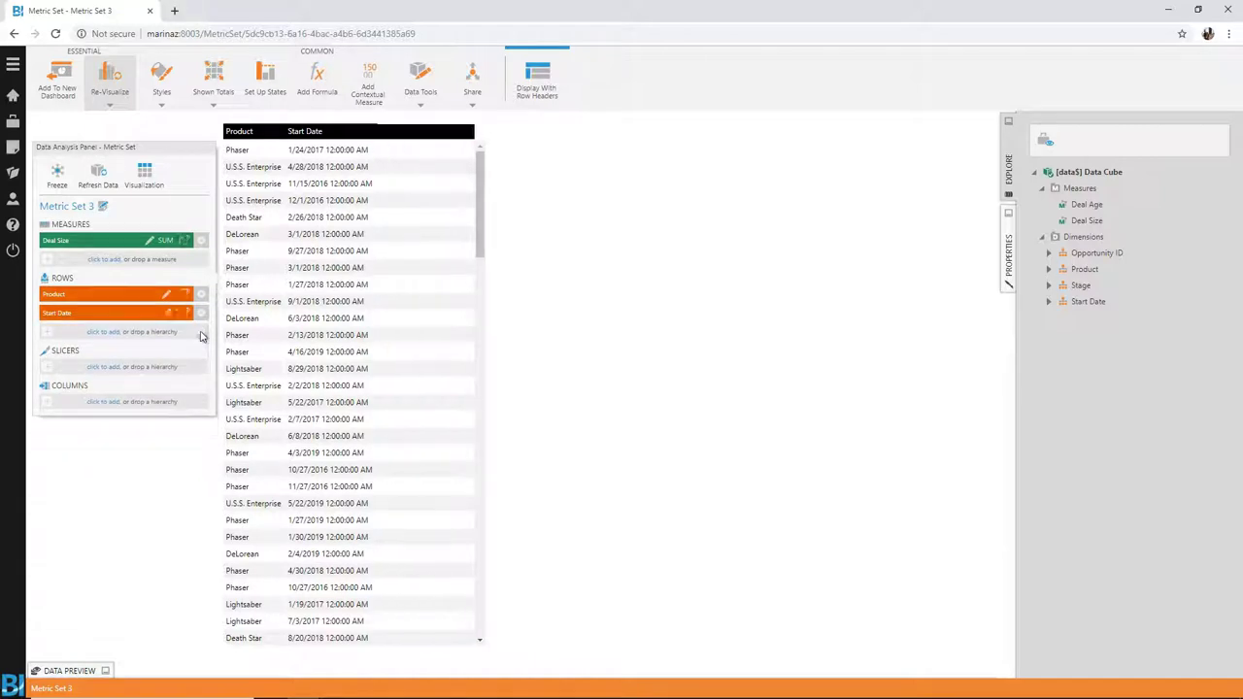
pyautogui.moveTo(131, 304); pyautogui.dragTo(136, 408)
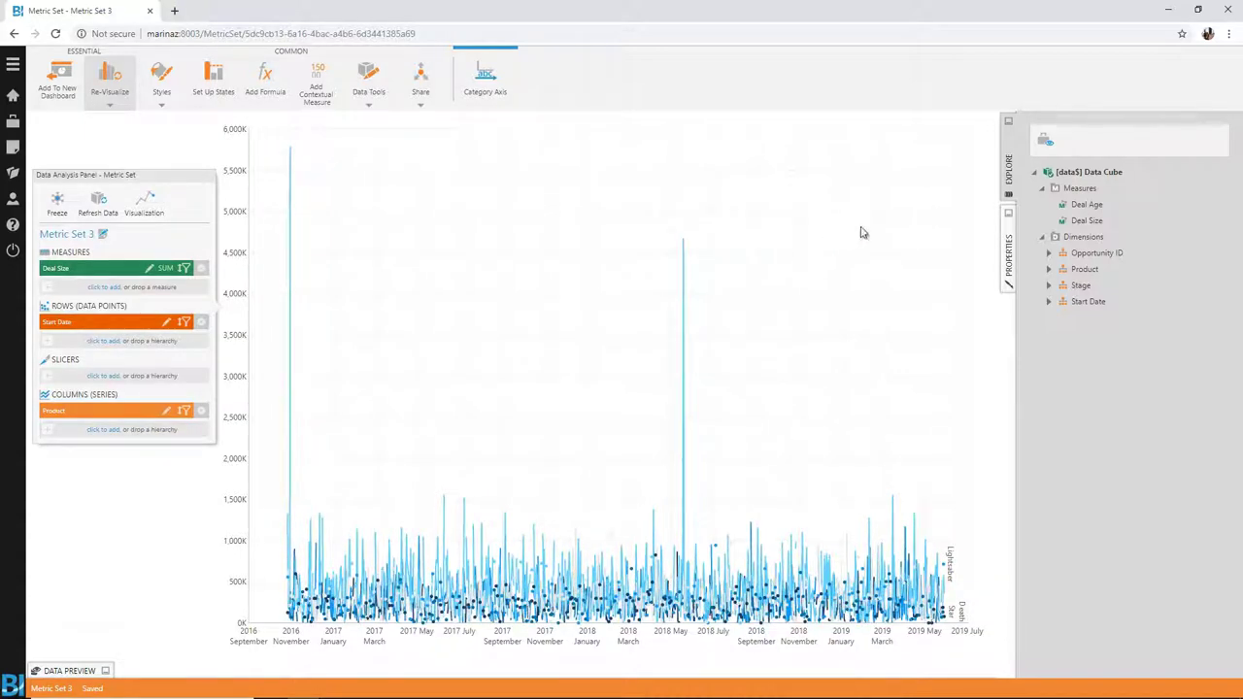
# - Replace the Start Date row with the Month level of the Time Dimension's Year > Month > Day hierarchy
pyautogui.click(1046, 146)
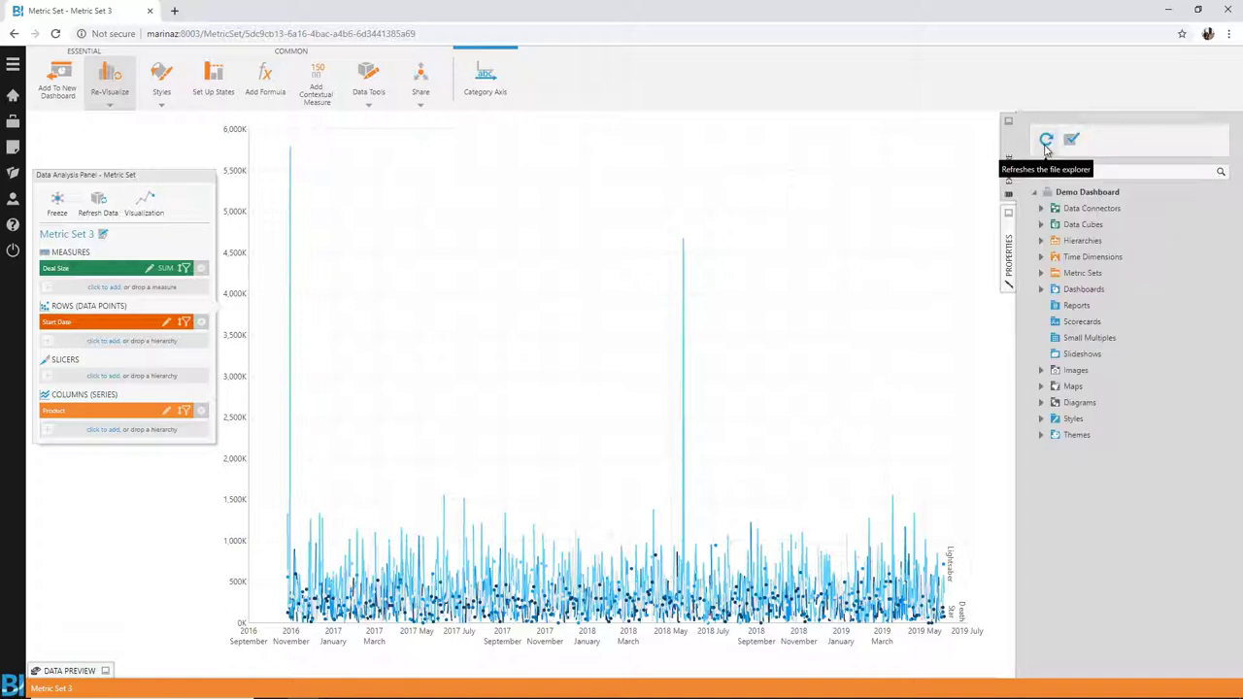
pyautogui.click(1042, 257)
pyautogui.click(1050, 289)
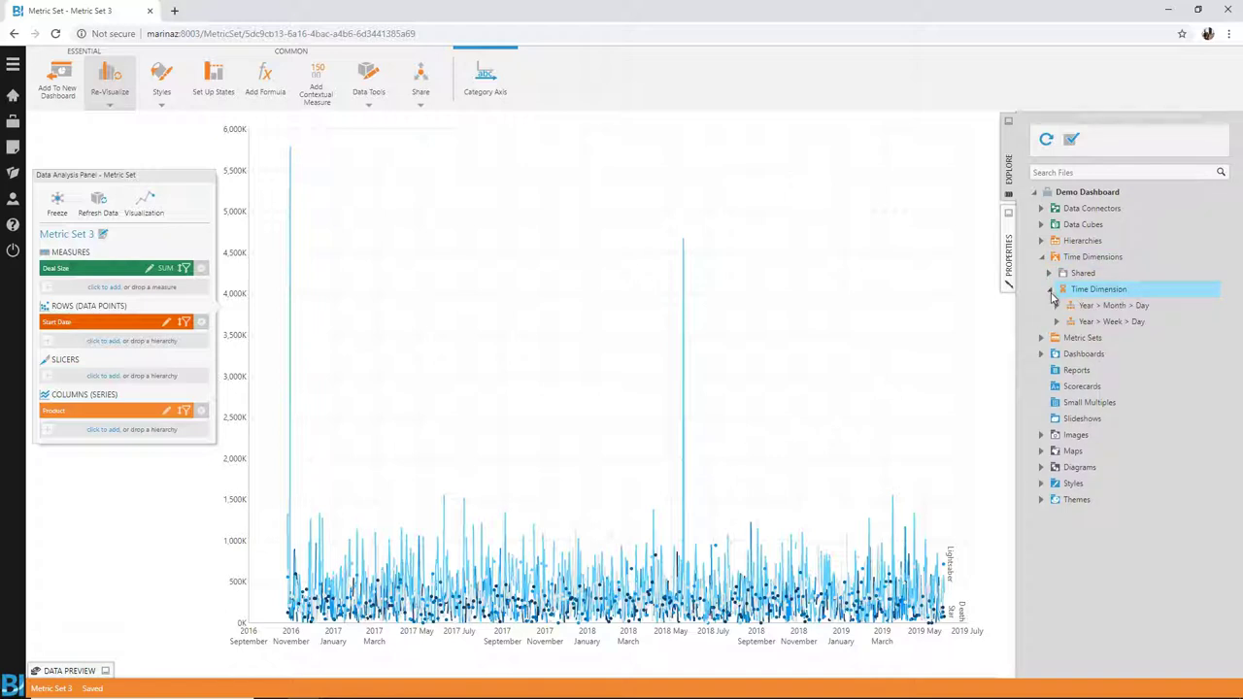
pyautogui.click(1057, 306)
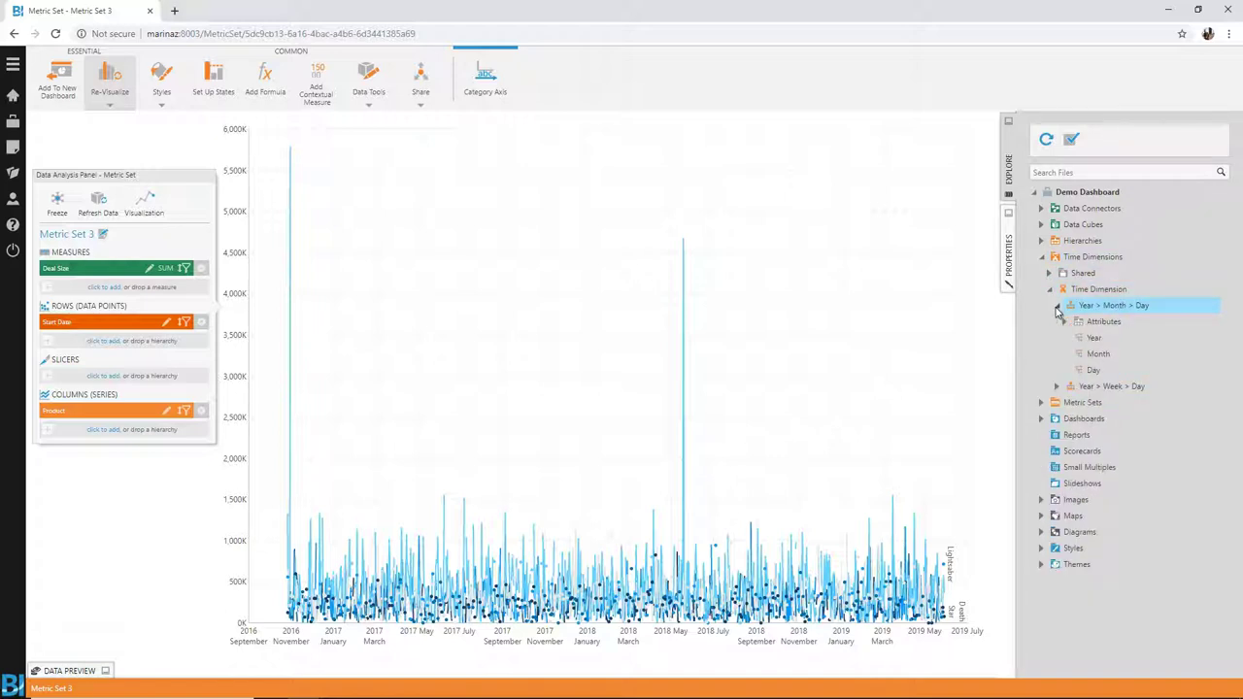
pyautogui.moveTo(1097, 354); pyautogui.dragTo(146, 318)
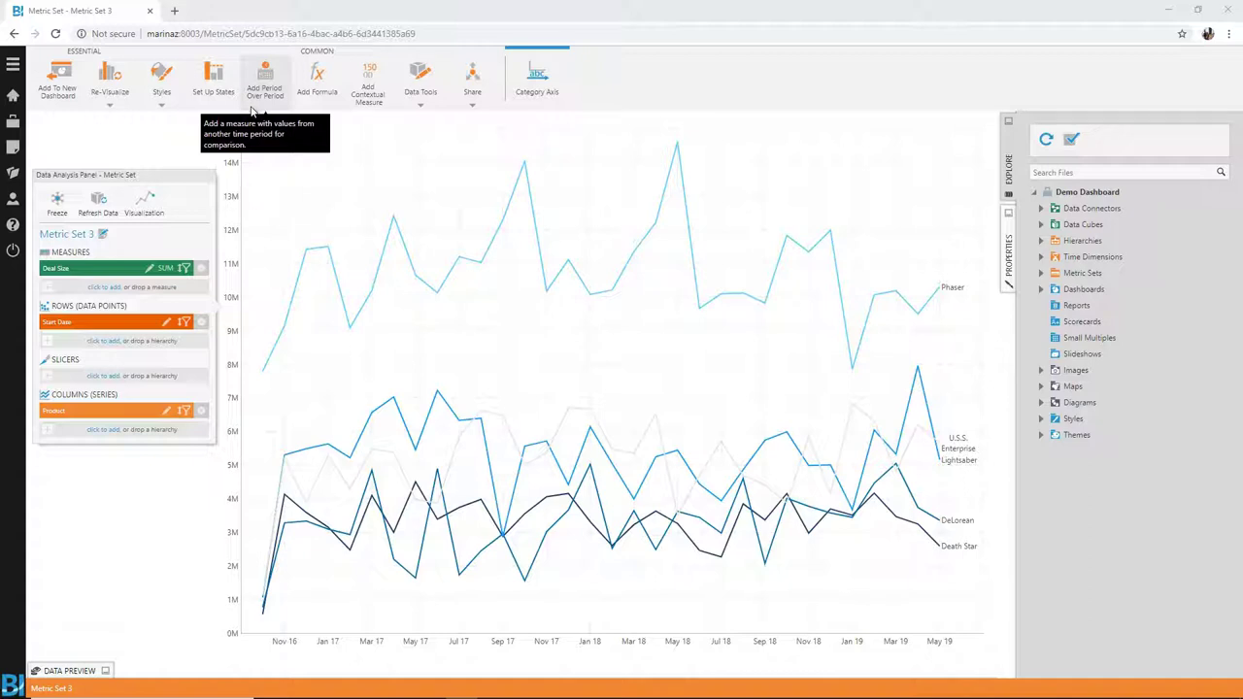
# - Filter Product to Phaser only, then add a Deal Size PoP-1Year comparison with default settings
pyautogui.click(192, 409)
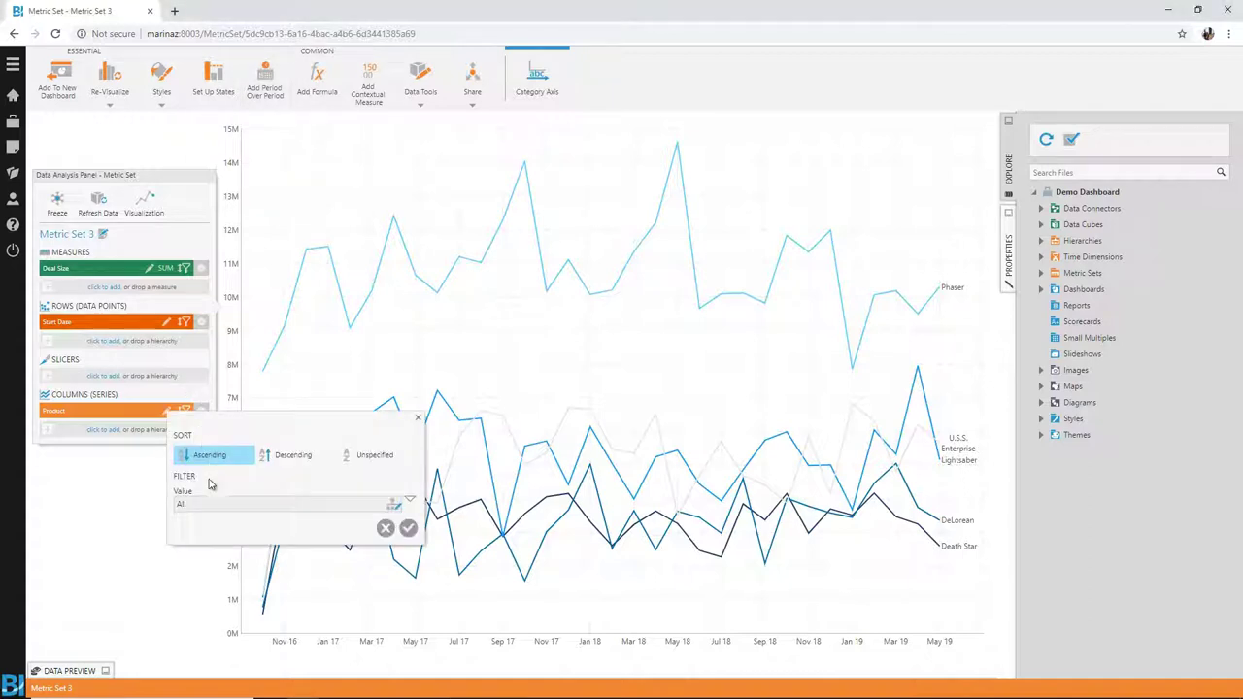
pyautogui.click(209, 504)
pyautogui.click(207, 584)
pyautogui.click(351, 680)
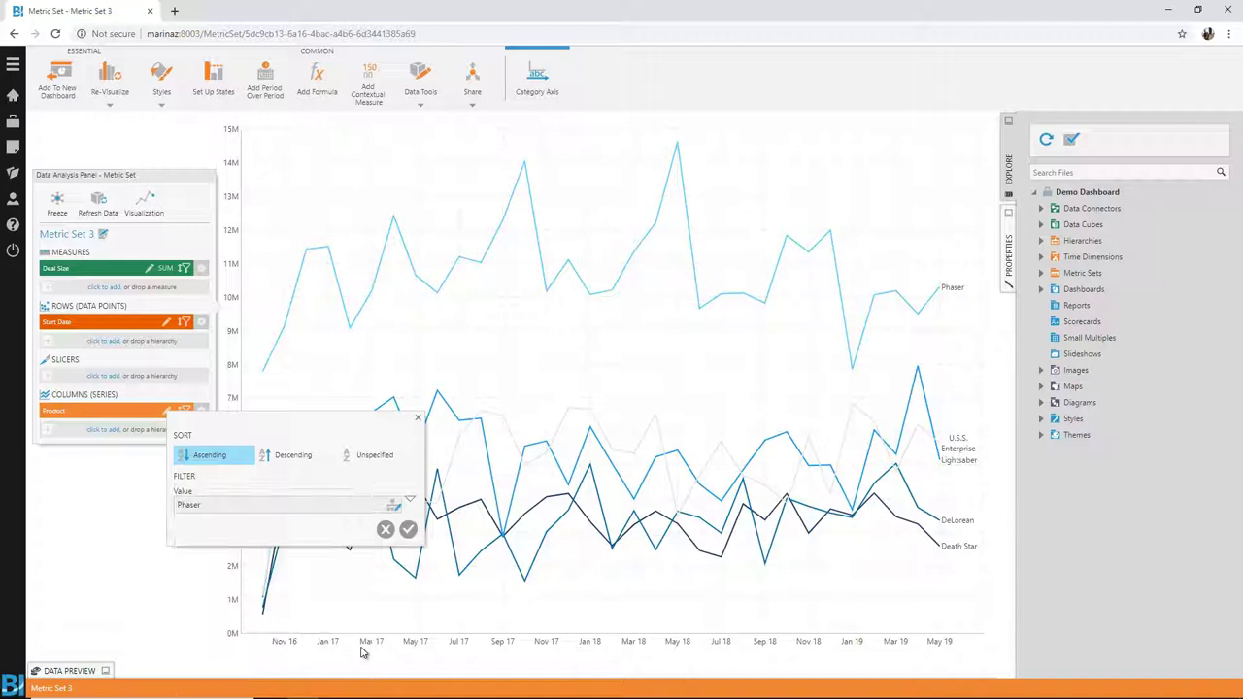
pyautogui.click(408, 529)
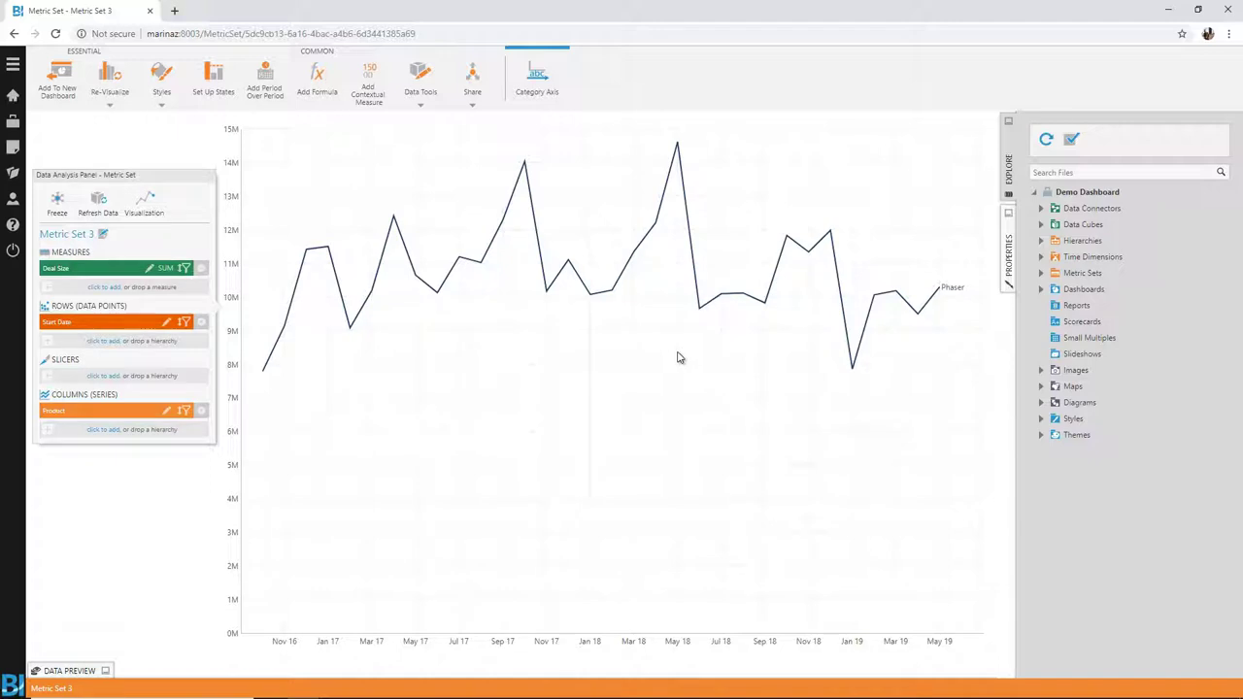
pyautogui.click(280, 112)
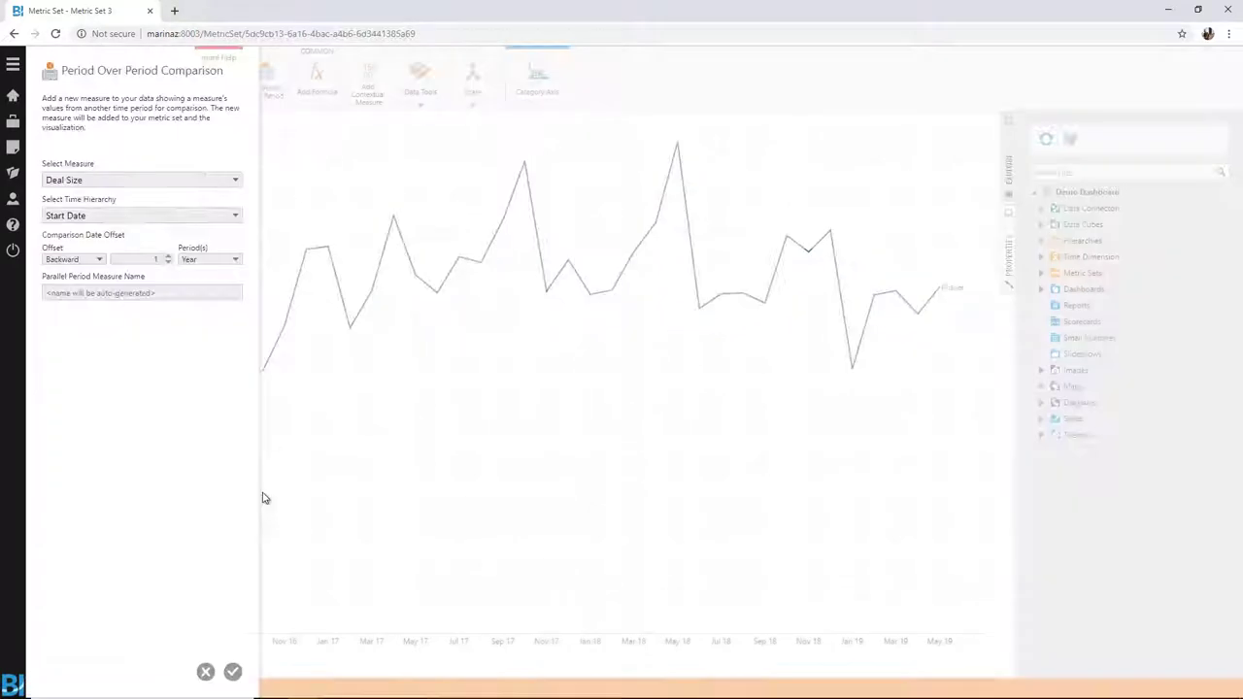
pyautogui.click(232, 671)
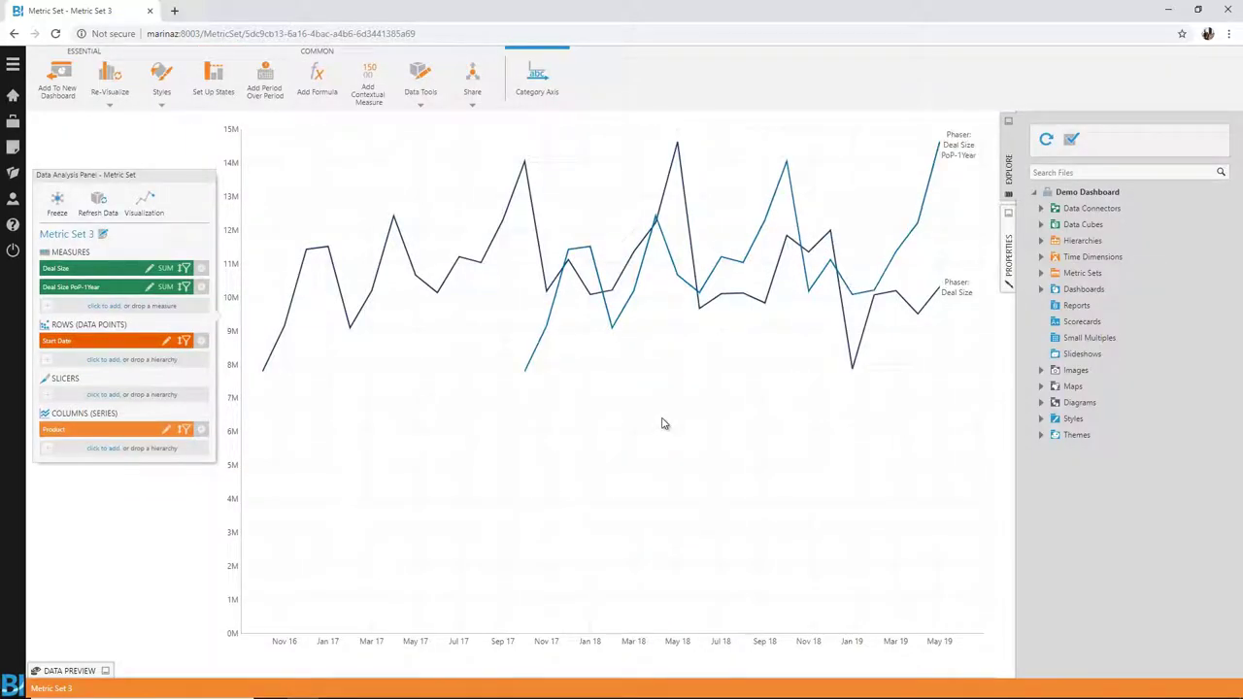
# - Re-visualize the Deal Size series as a filled area chart
pyautogui.rightClick(548, 295)
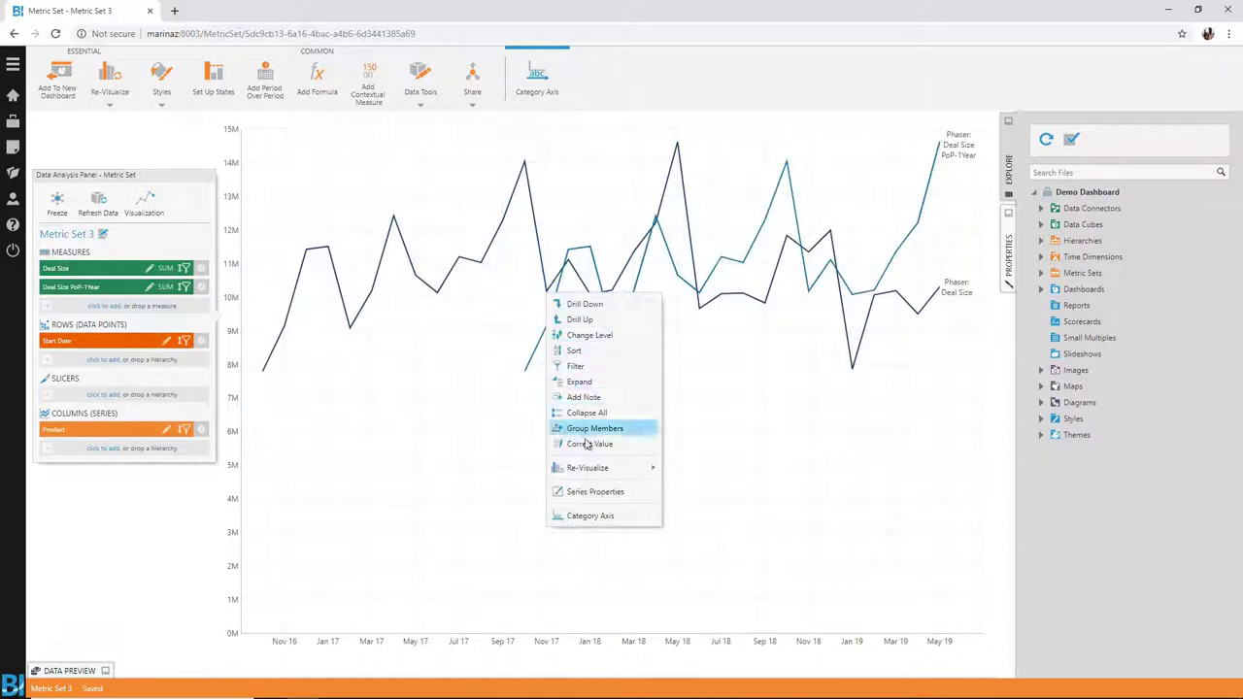
pyautogui.moveTo(589, 469)
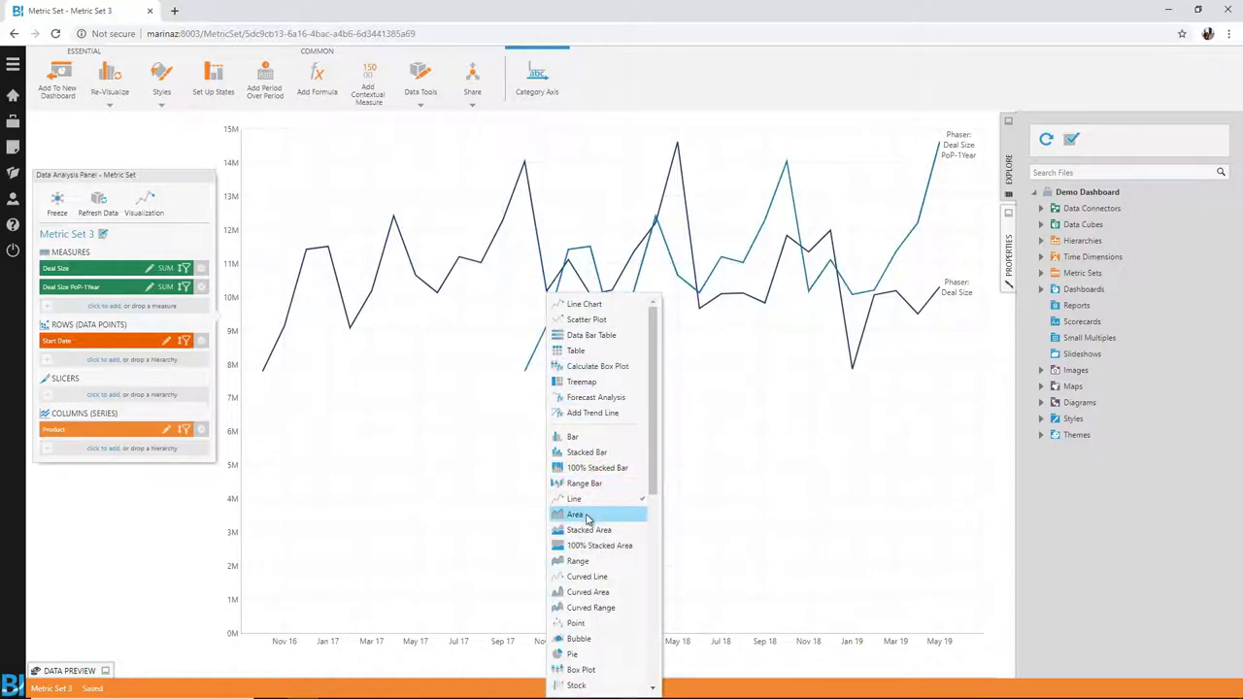
pyautogui.click(586, 514)
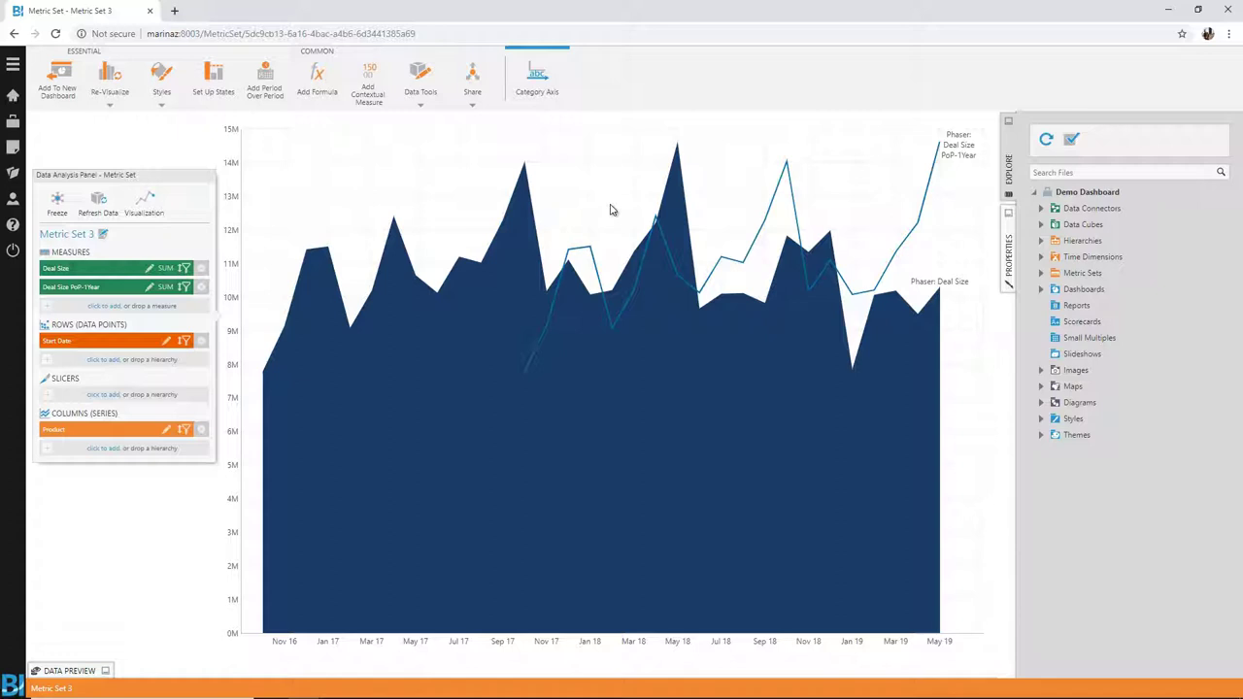
# - Re-visualize the Deal Size area as a Forecast Analysis running to Jan 20 with confidence bands
pyautogui.rightClick(887, 315)
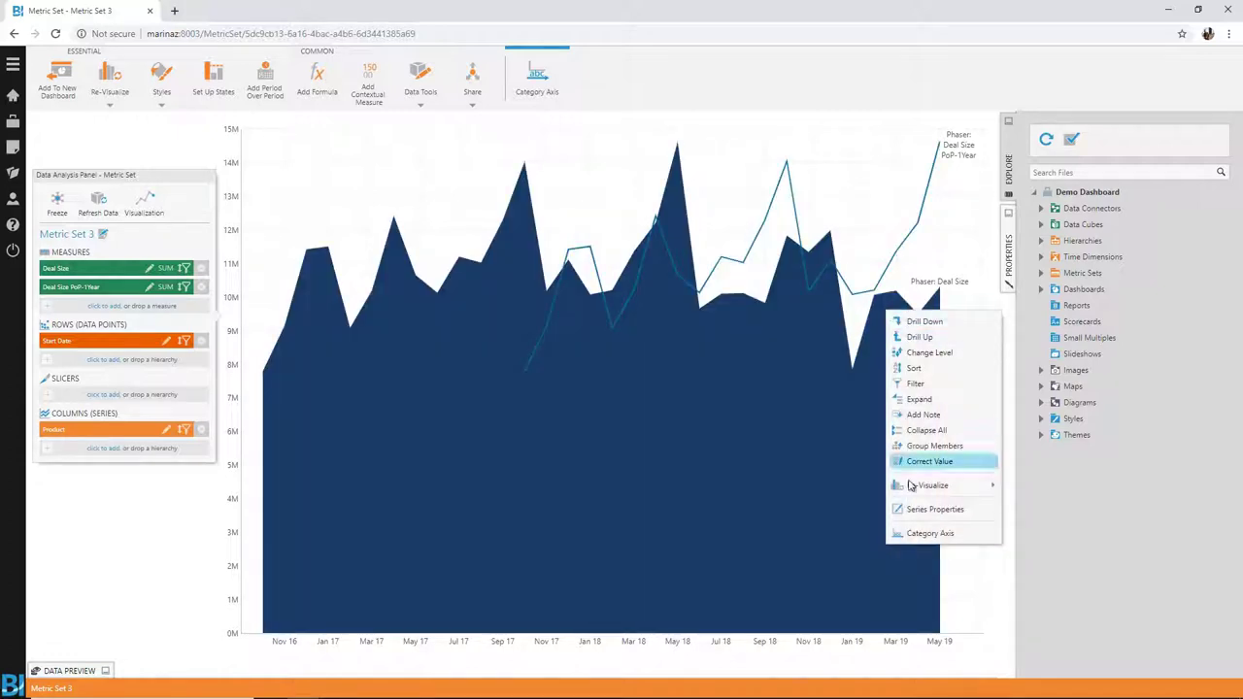
pyautogui.moveTo(911, 486)
pyautogui.click(923, 422)
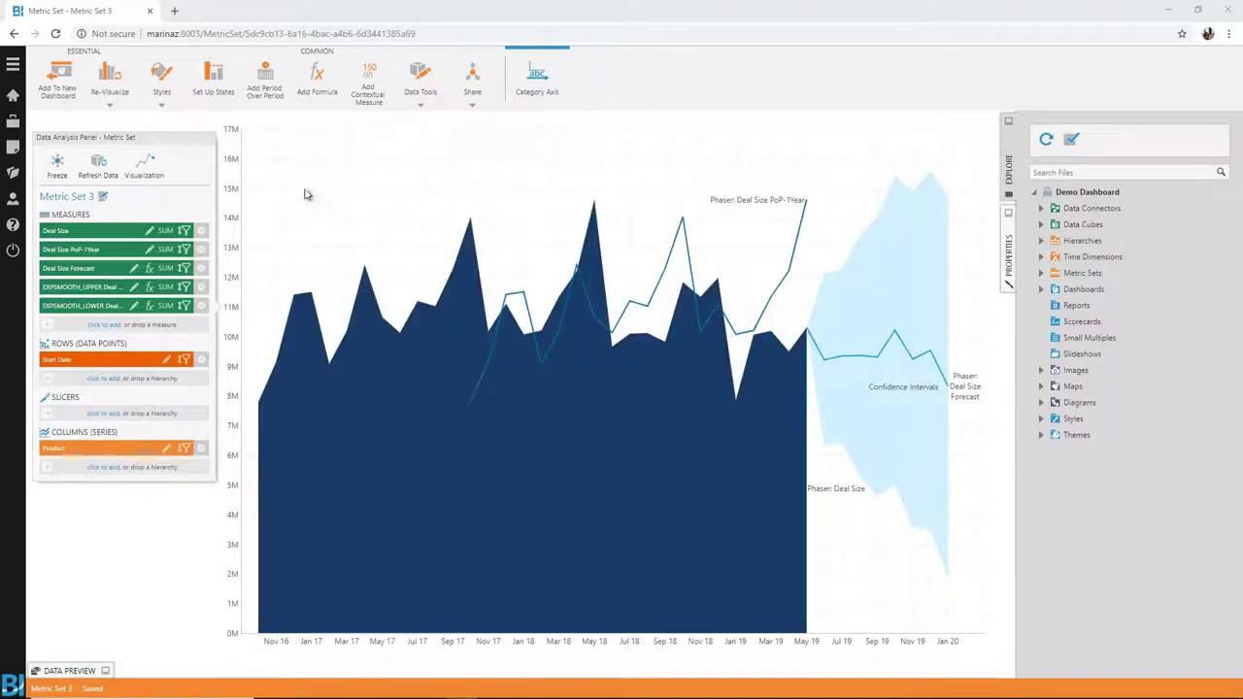
# - Put the Phaser forecast on a new dashboard and add the Funnel Size by Stage & Product chart
pyautogui.click(73, 104)
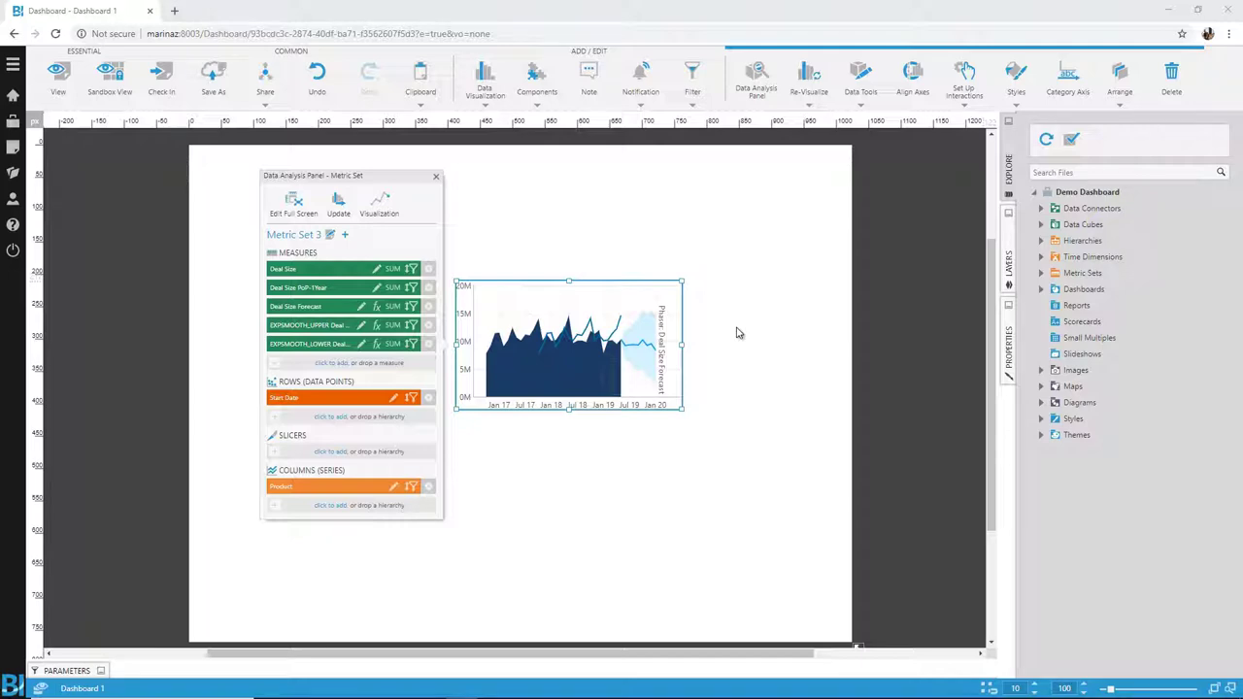
pyautogui.click(1041, 273)
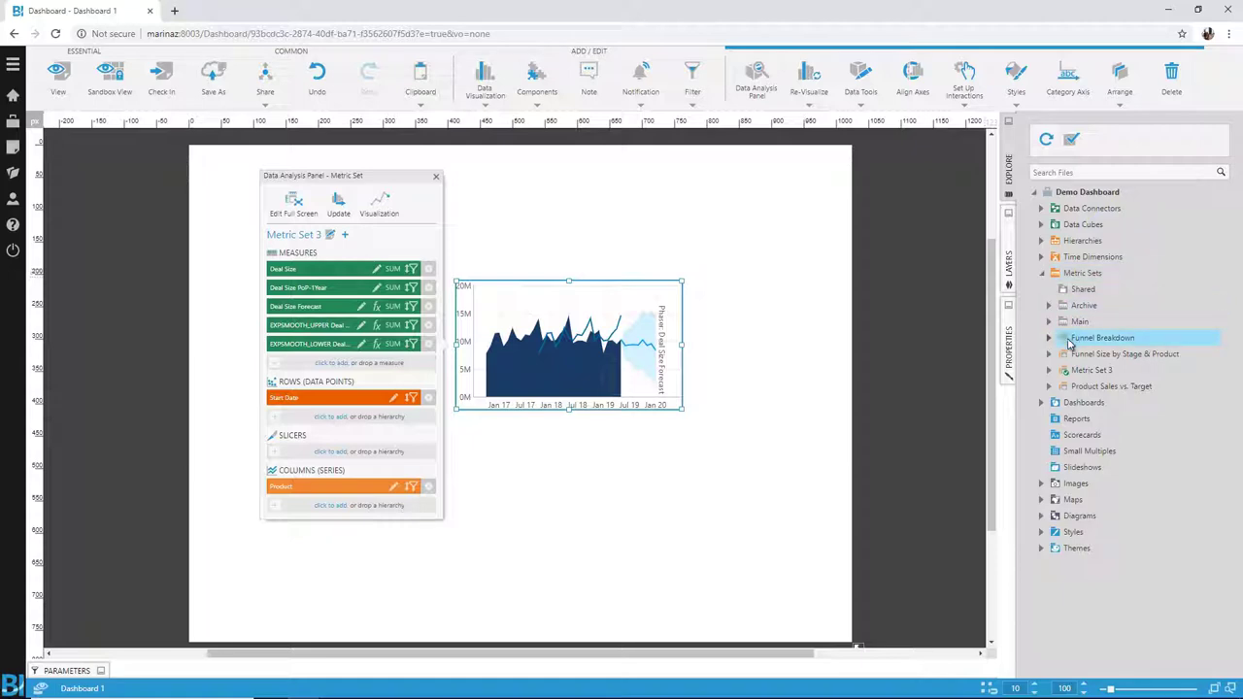
pyautogui.moveTo(1095, 353); pyautogui.dragTo(738, 243)
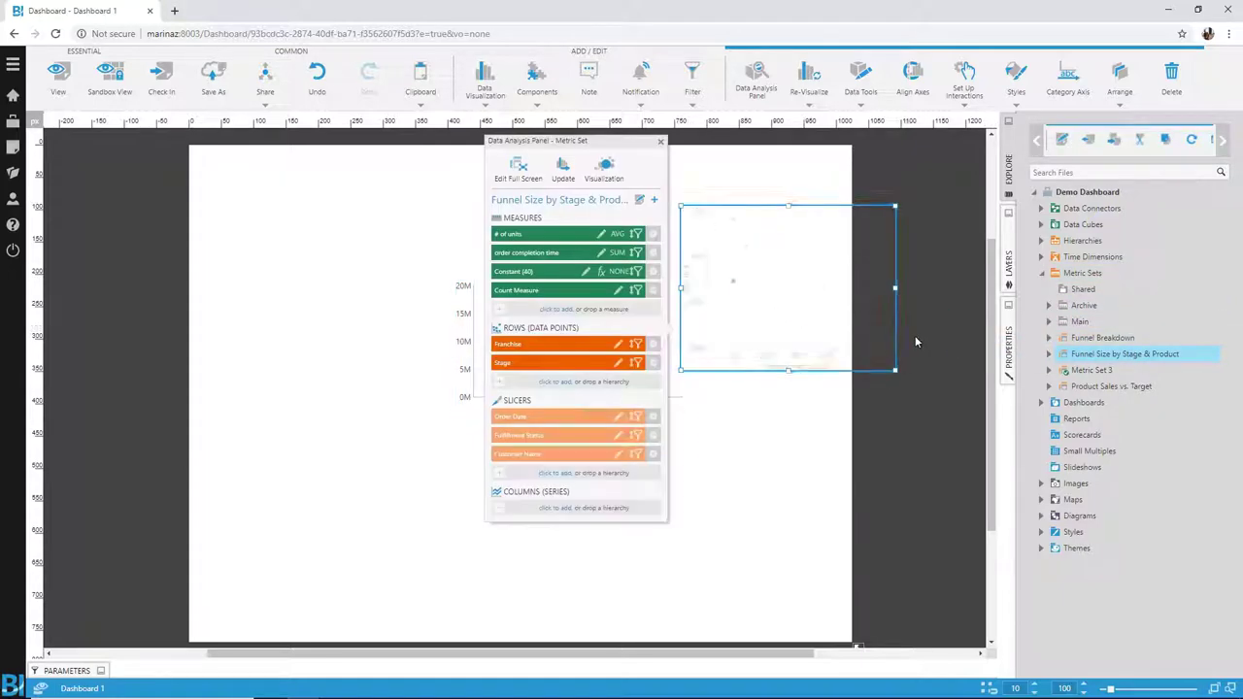
# - Add the Product Sales vs. Target chart, enlarge it, and close its metric set editing
pyautogui.moveTo(1109, 385); pyautogui.dragTo(325, 205)
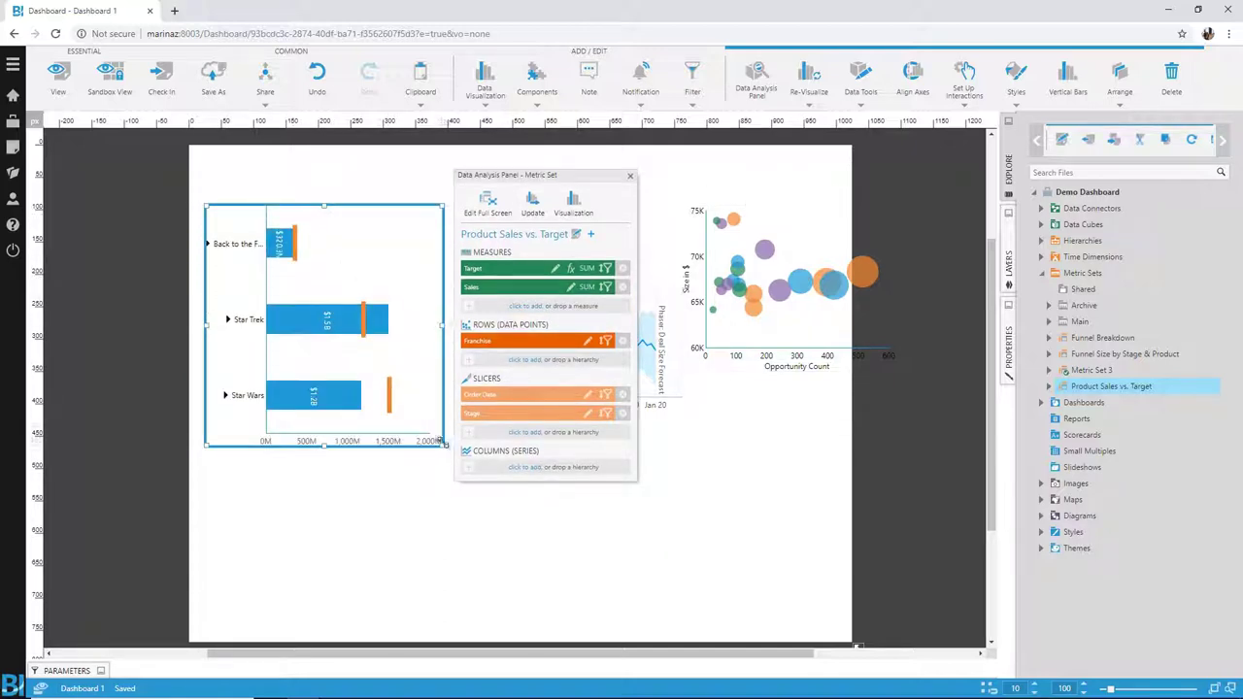
pyautogui.moveTo(444, 446); pyautogui.dragTo(467, 487)
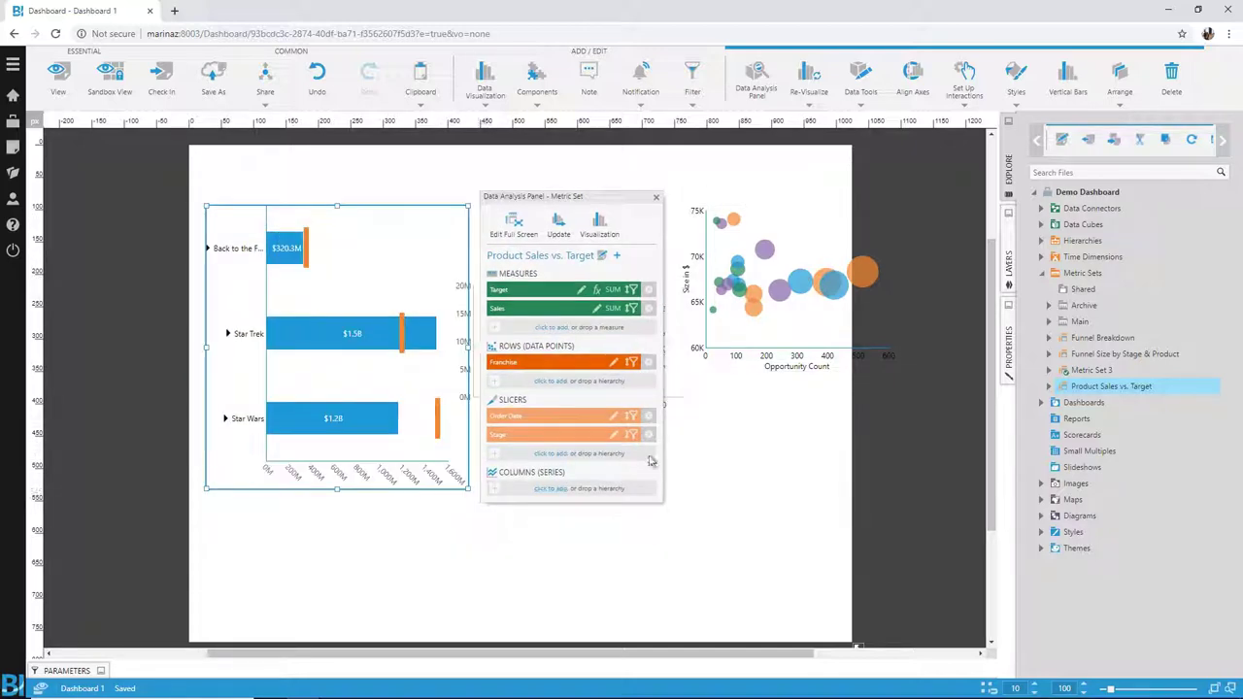
pyautogui.click(755, 473)
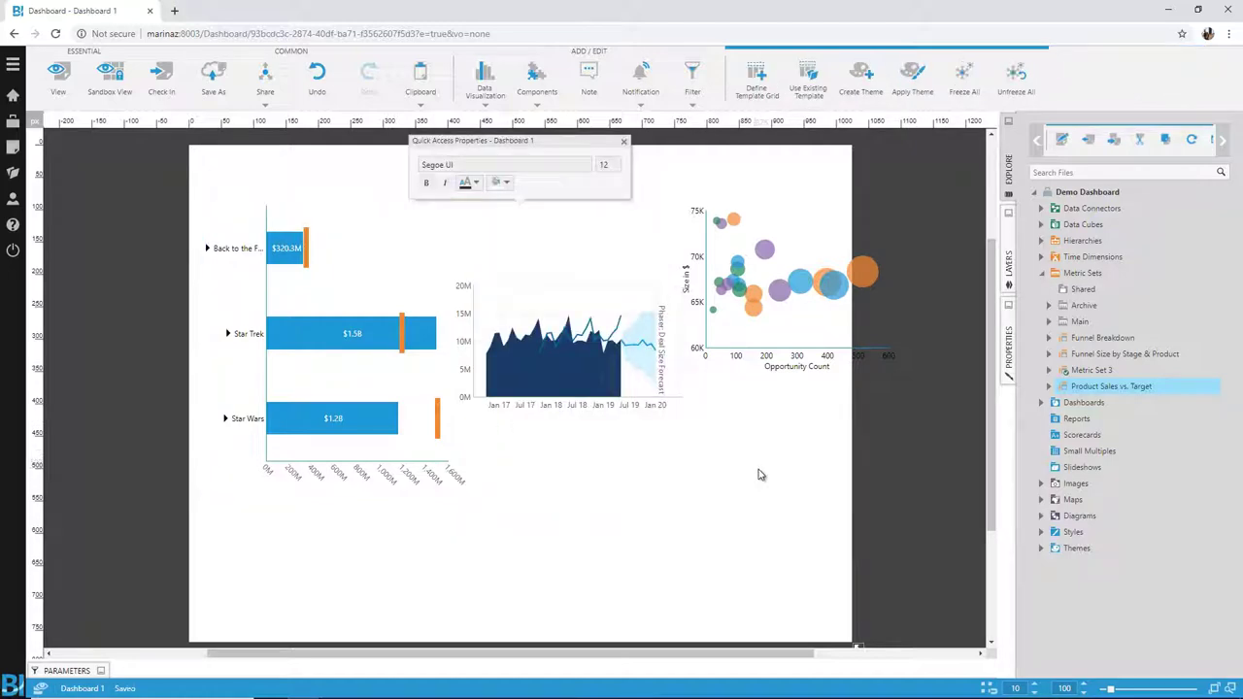
# - Embed the Conversion Trend Dashboard's four funnel charts below the existing charts
pyautogui.click(1041, 402)
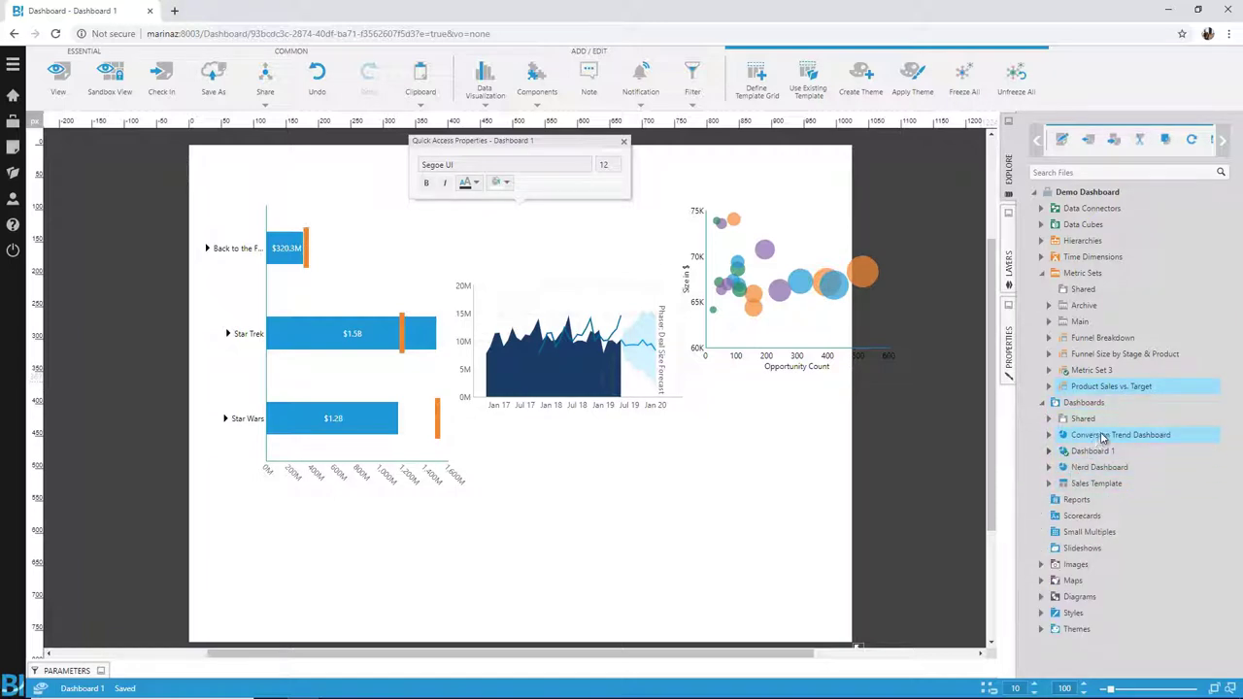
pyautogui.moveTo(1102, 439); pyautogui.dragTo(735, 477)
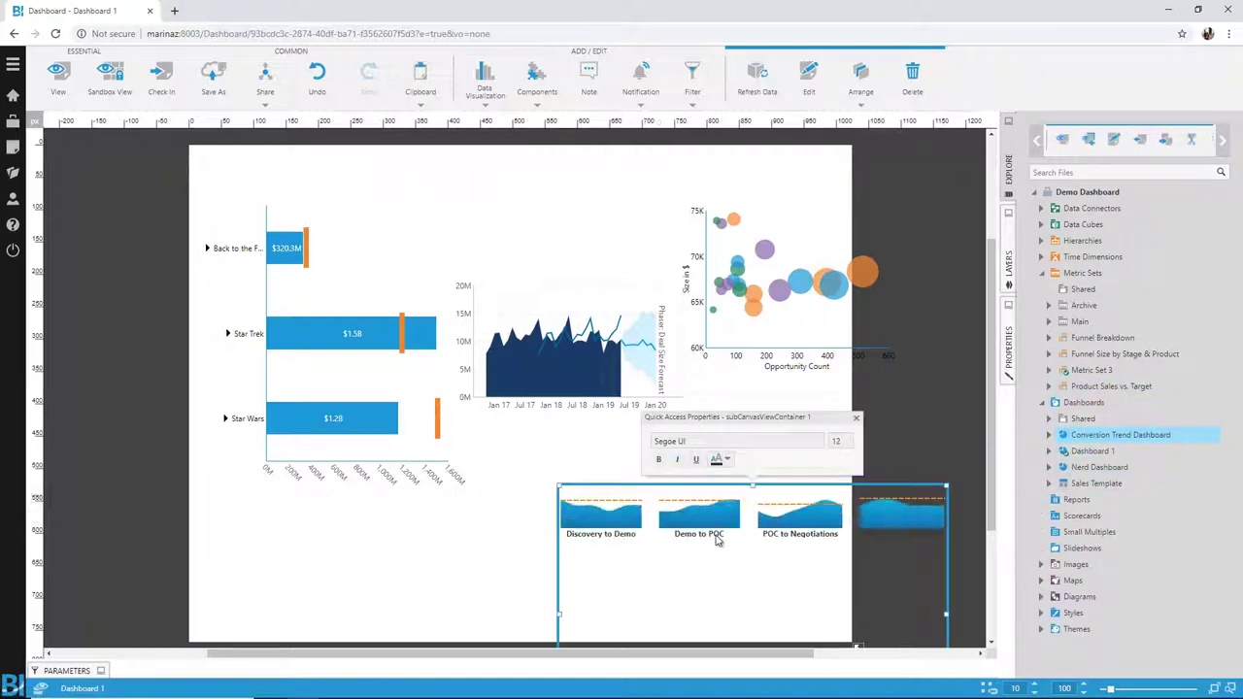
pyautogui.moveTo(718, 541); pyautogui.dragTo(583, 504)
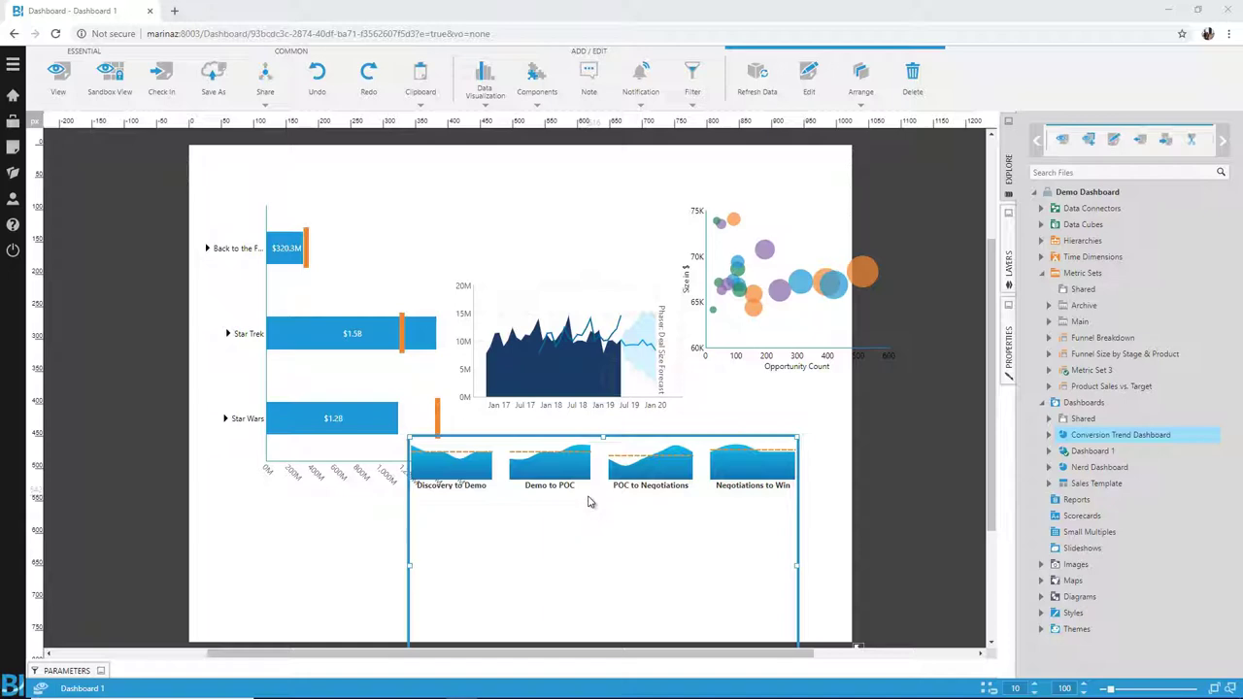
pyautogui.click(625, 201)
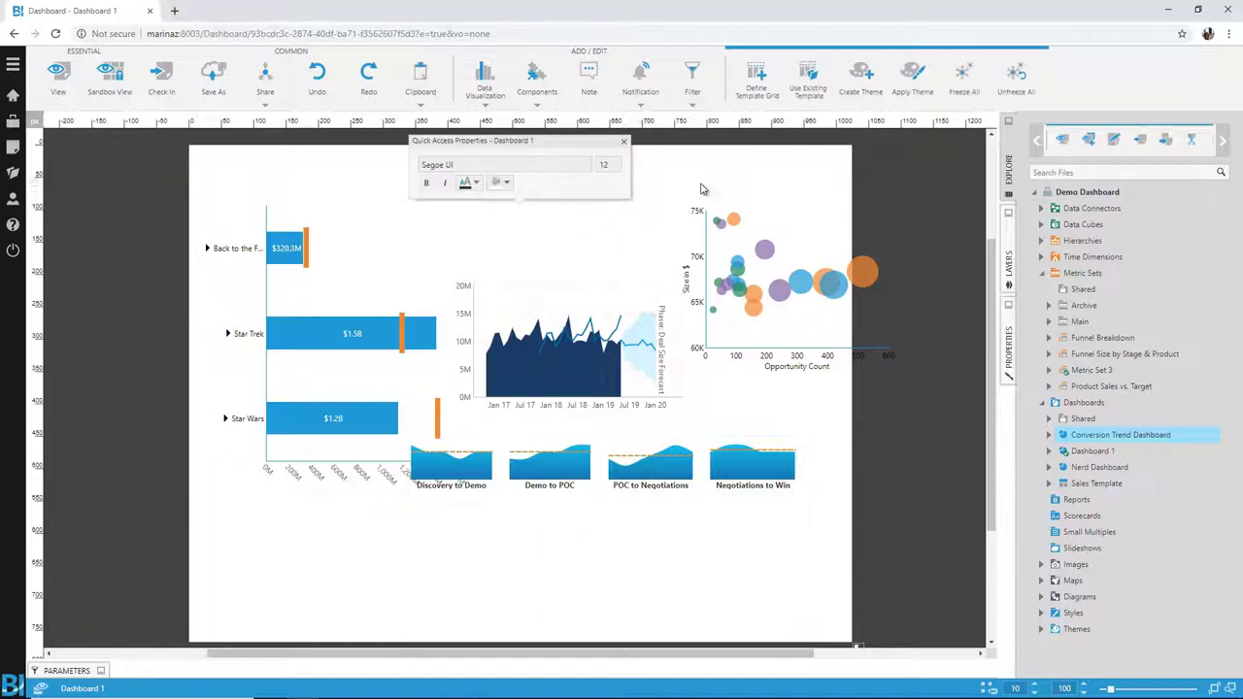
# - Apply the Sales Template and place the forecast chart under Monthly Funnel Trend
pyautogui.click(807, 94)
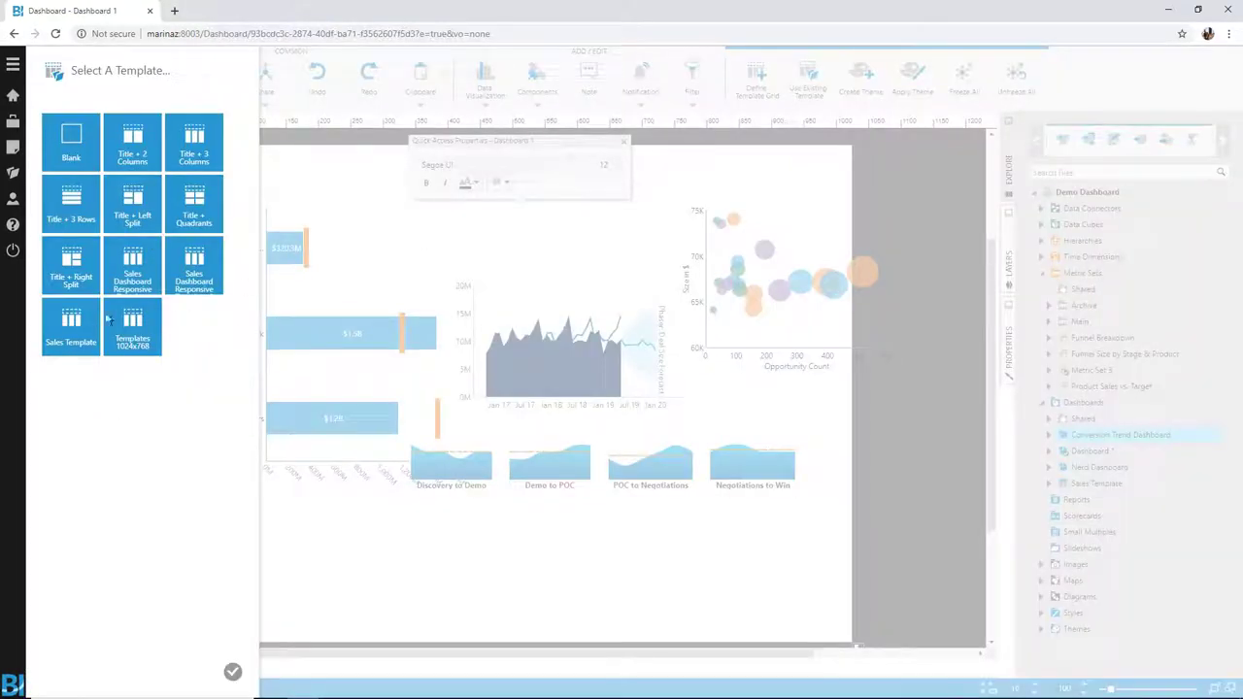
pyautogui.click(71, 324)
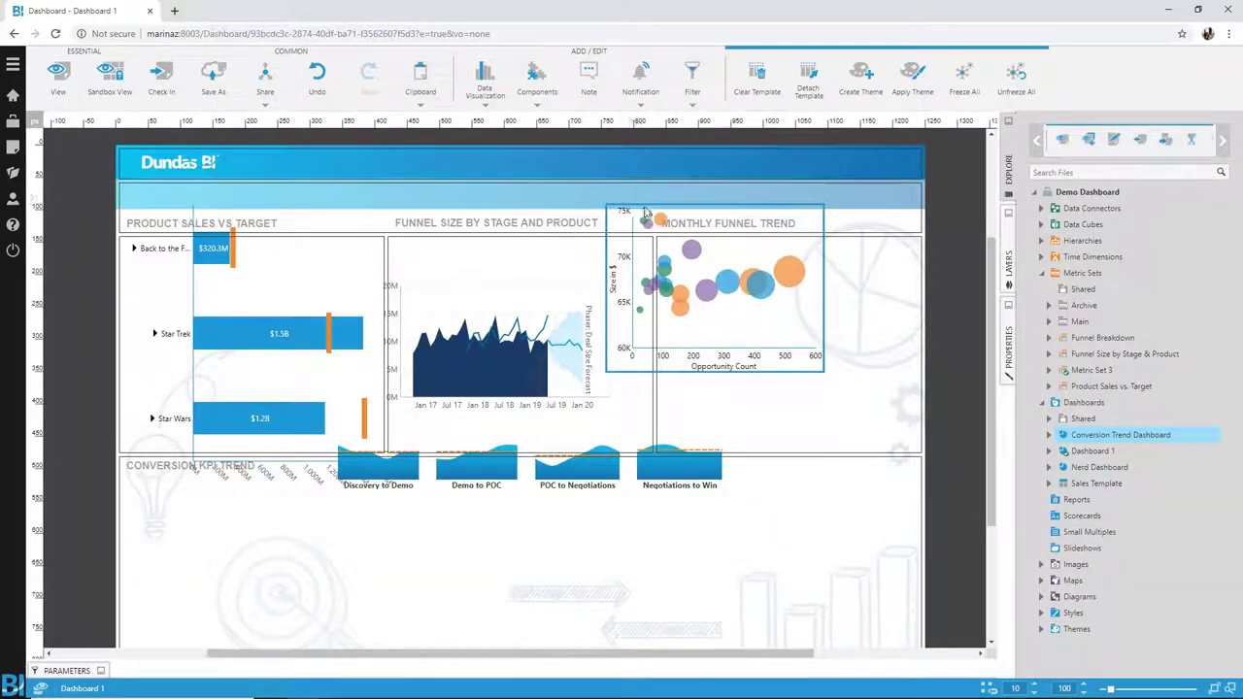
pyautogui.moveTo(466, 340); pyautogui.dragTo(699, 384)
pyautogui.moveTo(660, 284); pyautogui.dragTo(515, 310)
# - Fit the bubble chart under Funnel Size by Stage and Product and the funnel charts under Conversion KPI Trend
pyautogui.moveTo(262, 340); pyautogui.dragTo(228, 345)
pyautogui.moveTo(544, 471); pyautogui.dragTo(588, 533)
pyautogui.moveTo(522, 468); pyautogui.dragTo(527, 518)
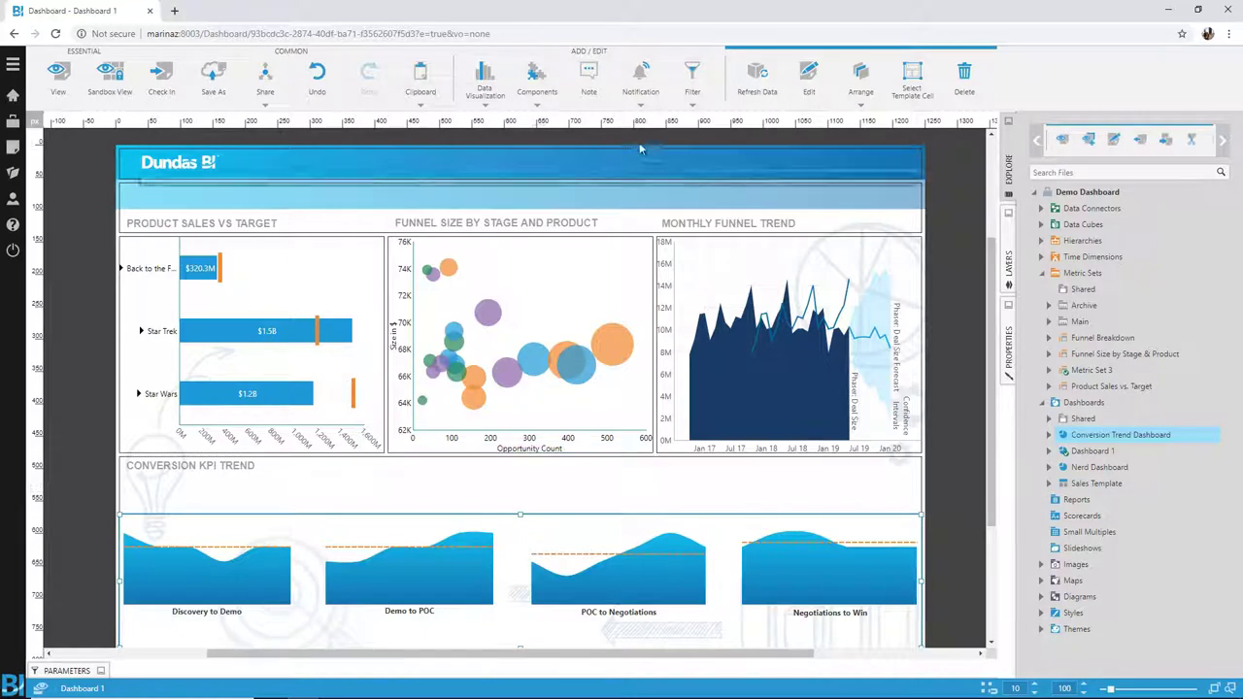
# - Add a From/To calendar range filter, move it into the header band, and narrow it
pyautogui.click(686, 100)
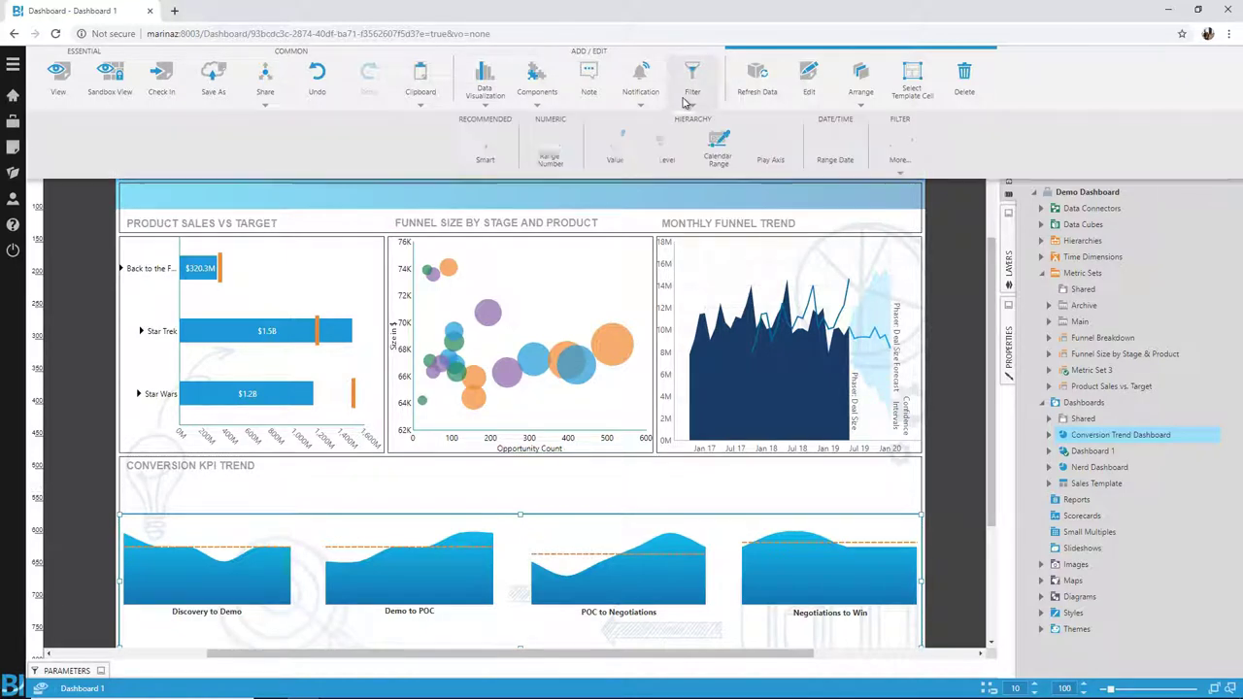
pyautogui.click(717, 148)
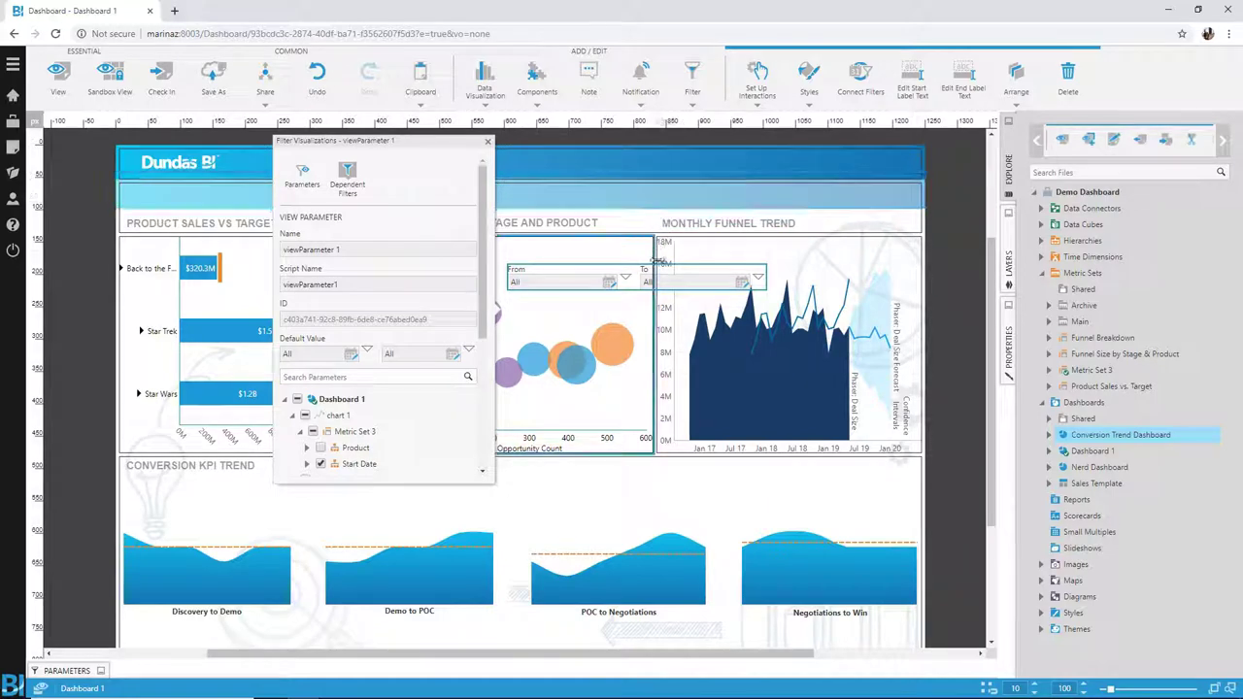
pyautogui.moveTo(674, 277); pyautogui.dragTo(738, 172)
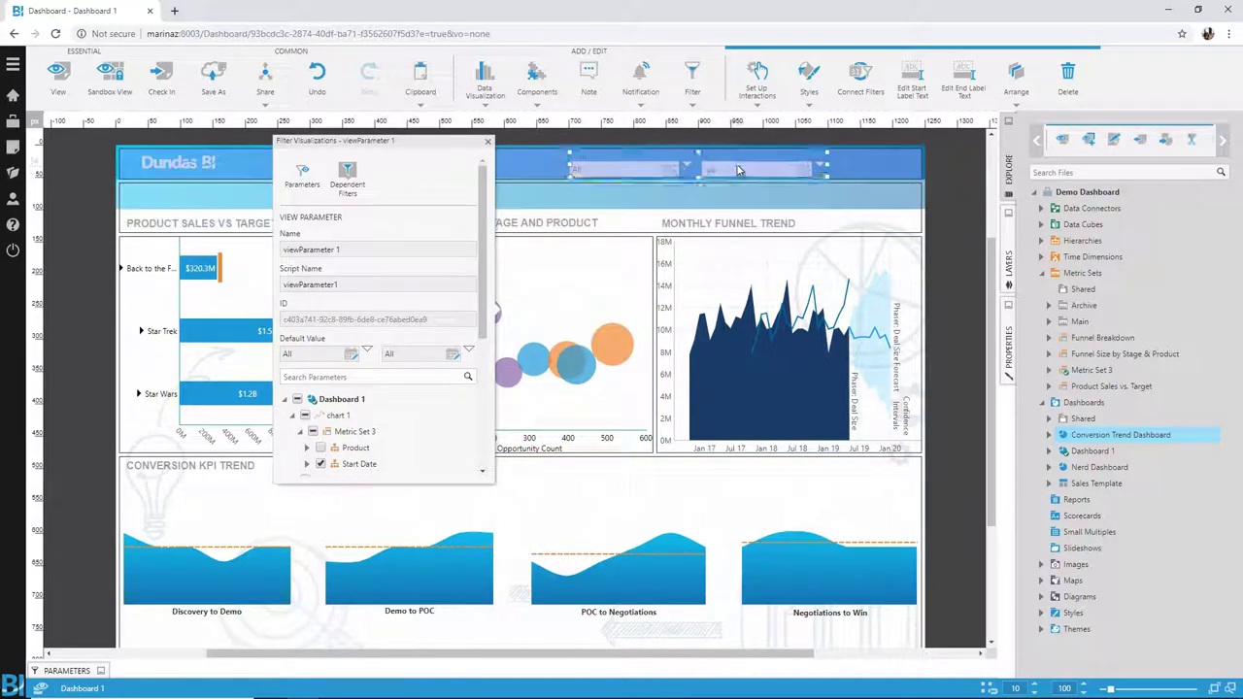
pyautogui.moveTo(923, 149); pyautogui.dragTo(740, 167)
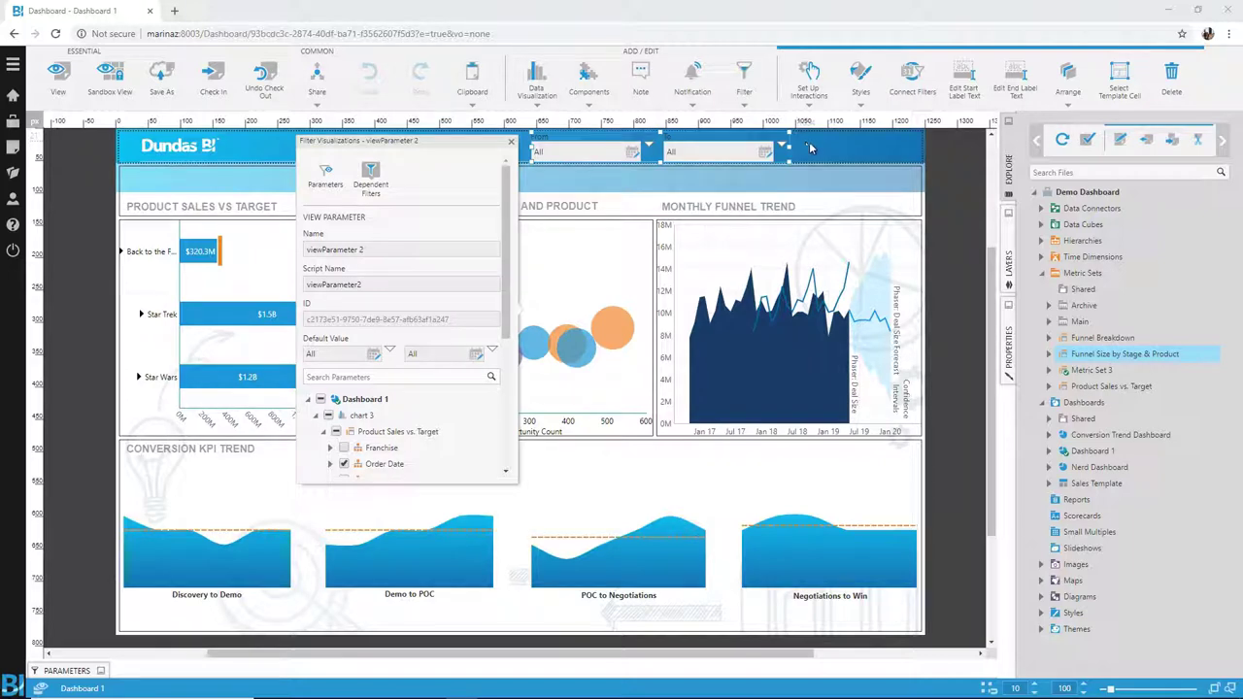
# - Apply the Dundas BI Theme from the saved themes to Dashboard 1 and dismiss the notification
pyautogui.click(942, 156)
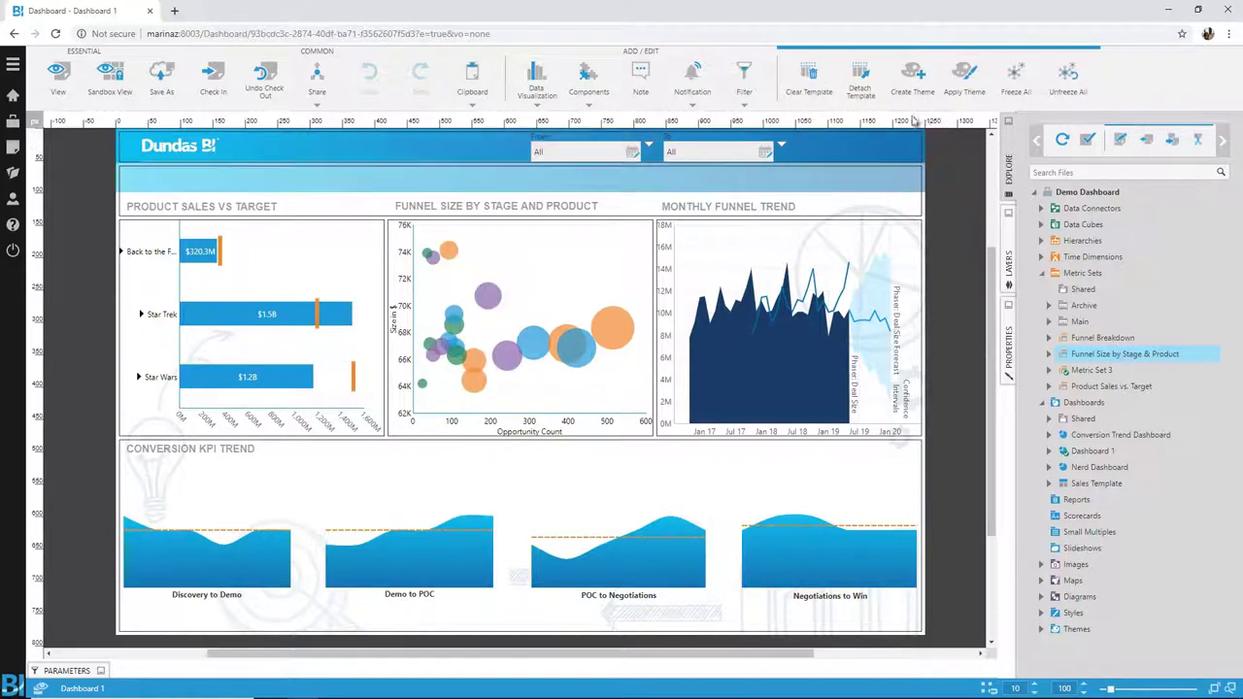
pyautogui.click(956, 83)
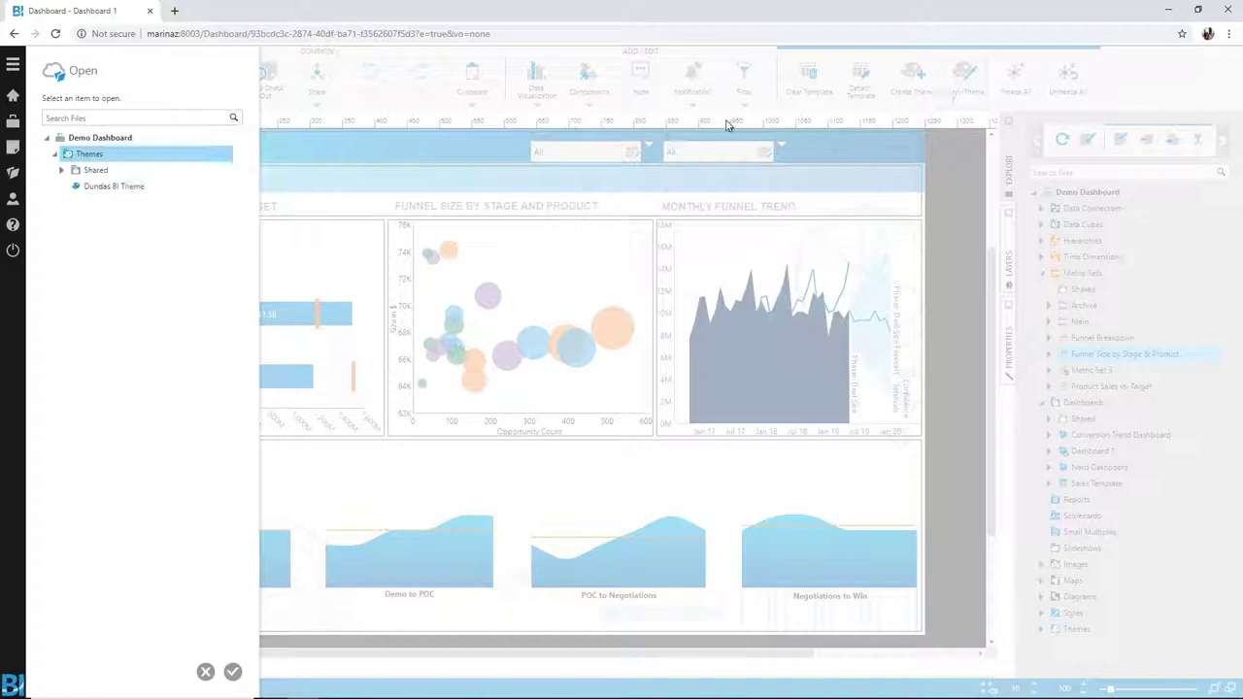
pyautogui.click(136, 186)
pyautogui.doubleClick(136, 187)
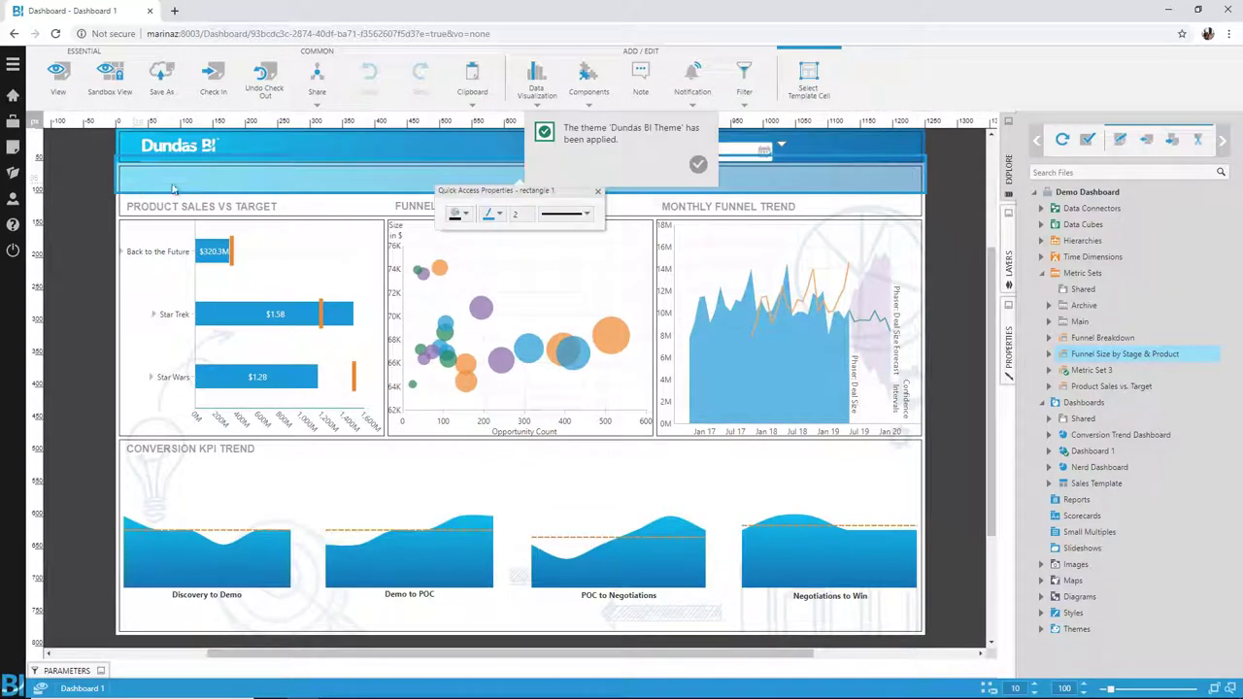
pyautogui.click(698, 166)
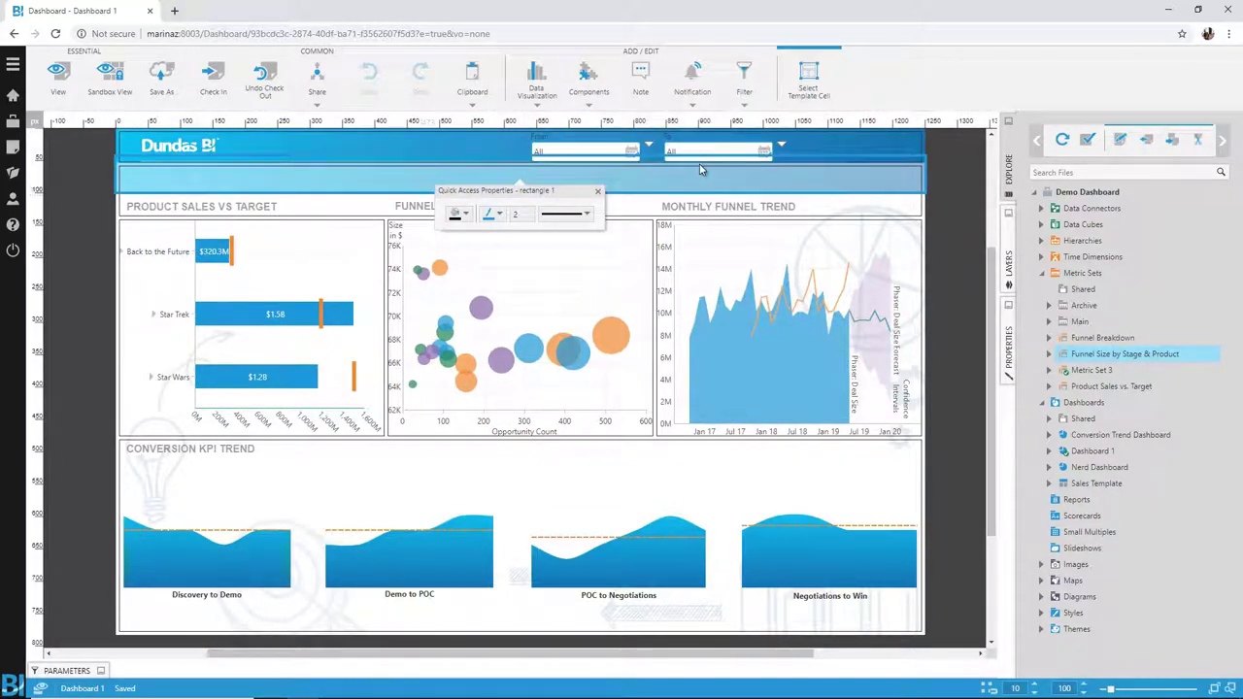
# - View the finished dashboard and filter its dates from 2017 through September 12, 2018
pyautogui.click(58, 77)
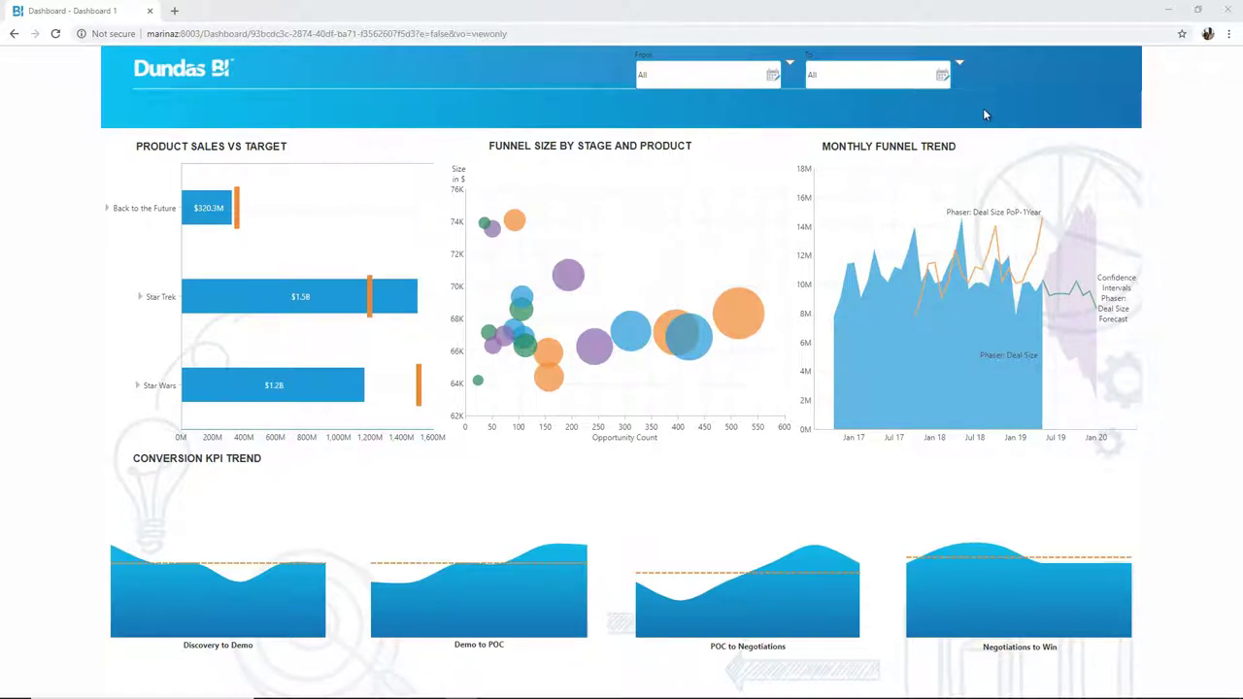
pyautogui.click(727, 74)
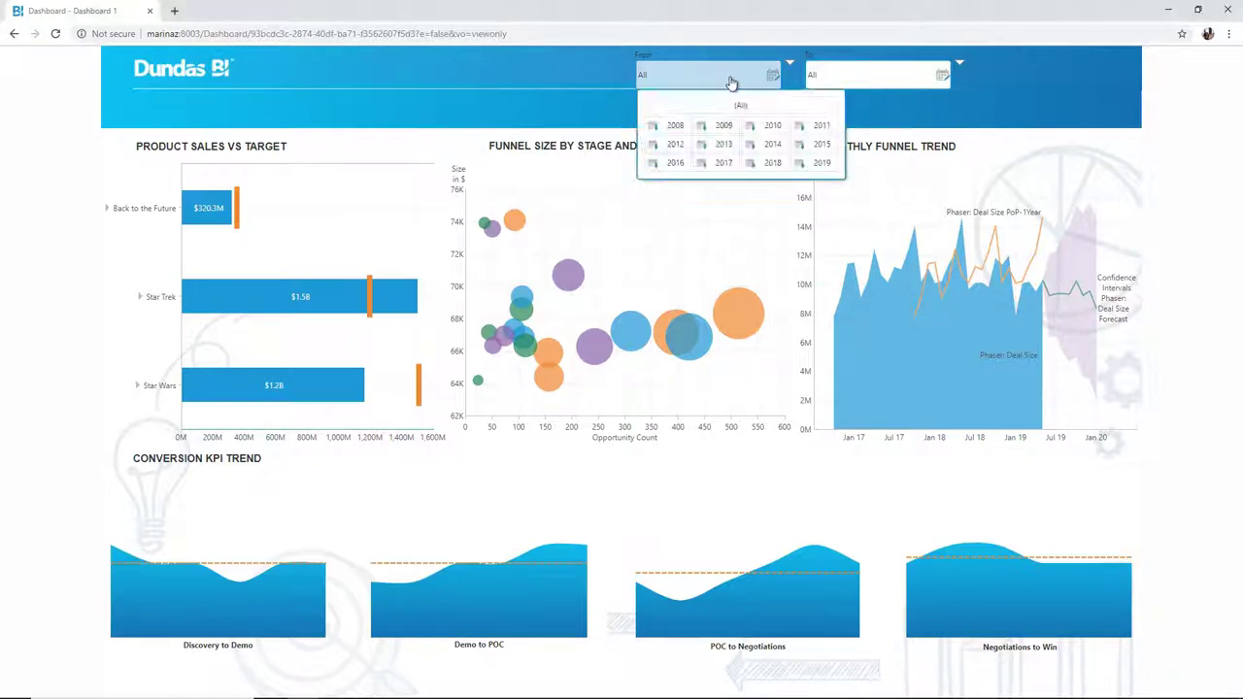
pyautogui.click(723, 155)
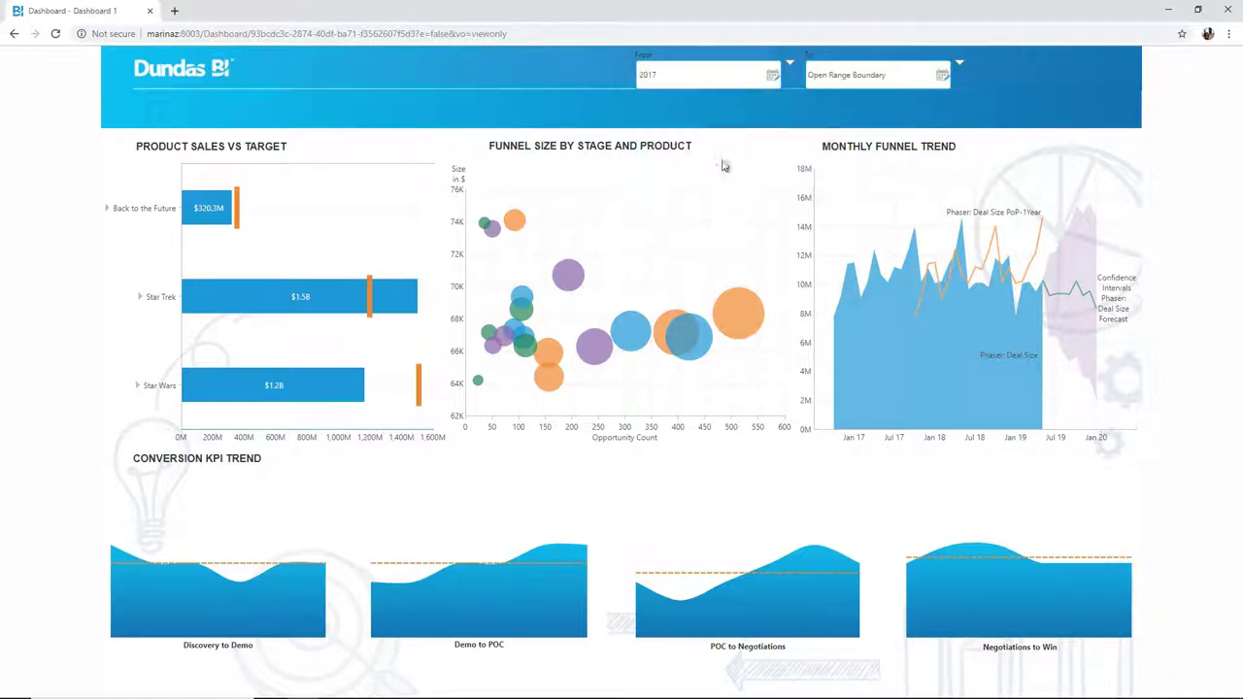
pyautogui.click(869, 77)
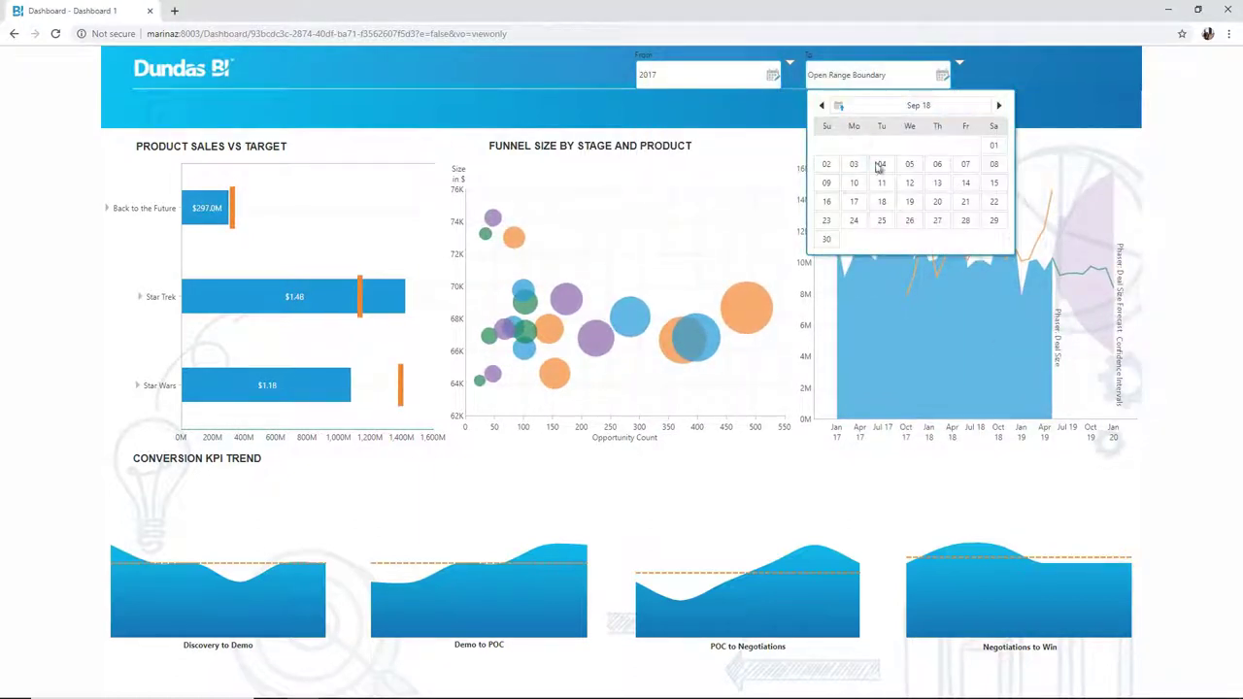
pyautogui.click(910, 187)
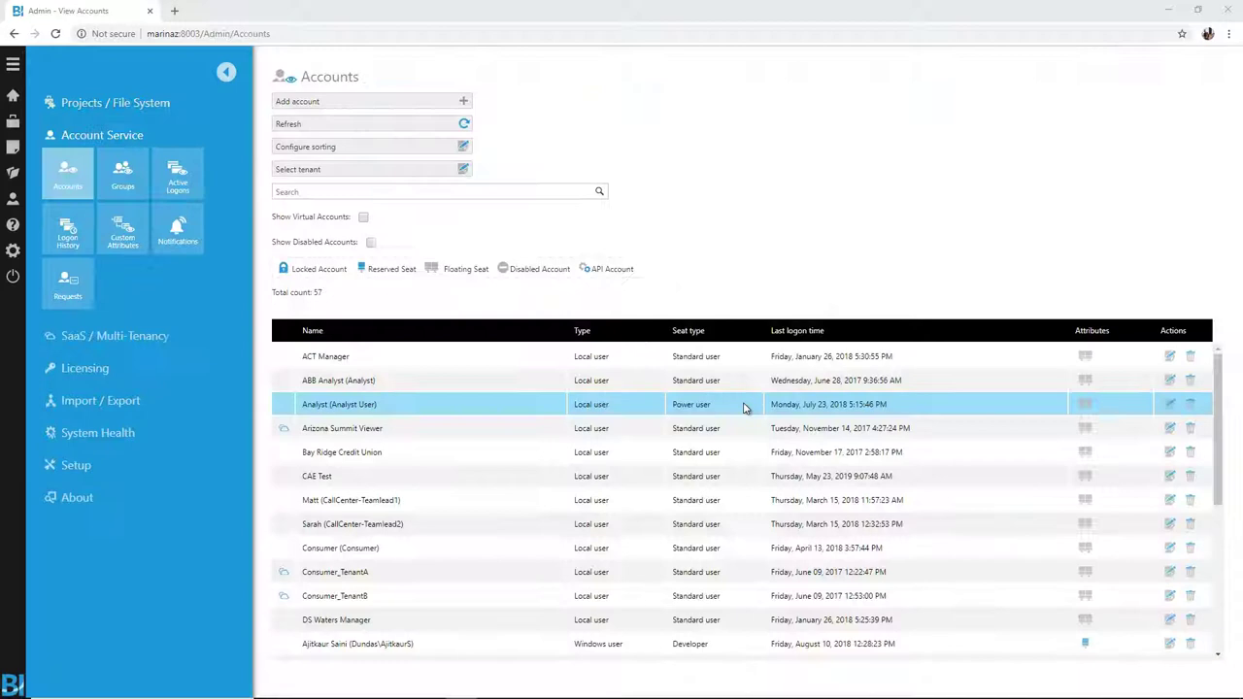
# - Browse the admin user accounts, then open Log Details for the latest WebApi error entry
pyautogui.scroll(-10, 802, 430)
pyautogui.scroll(-3, 802, 430)
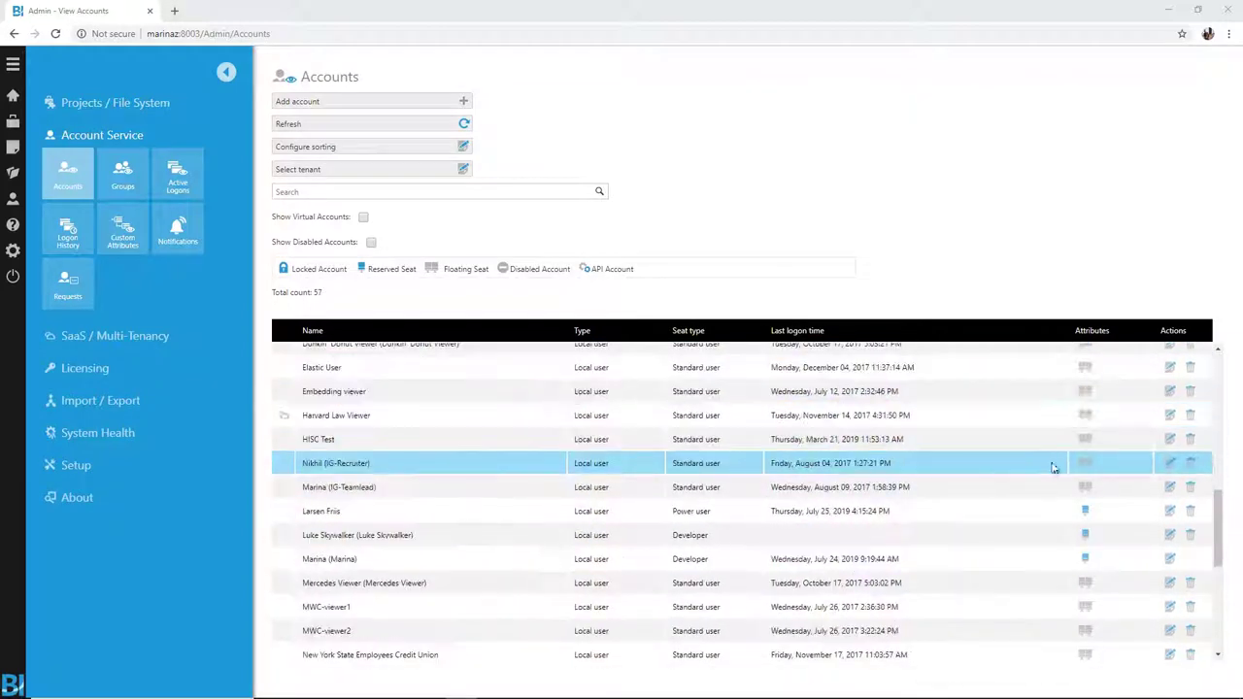
pyautogui.click(1170, 439)
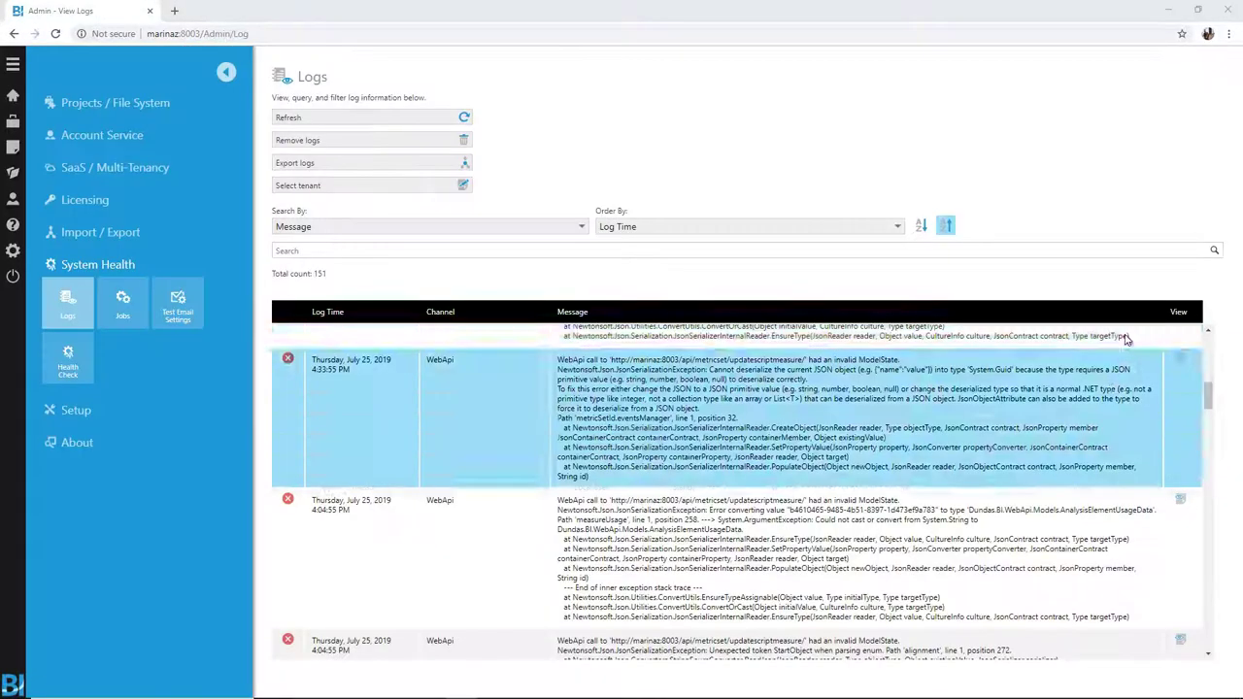
pyautogui.click(1177, 358)
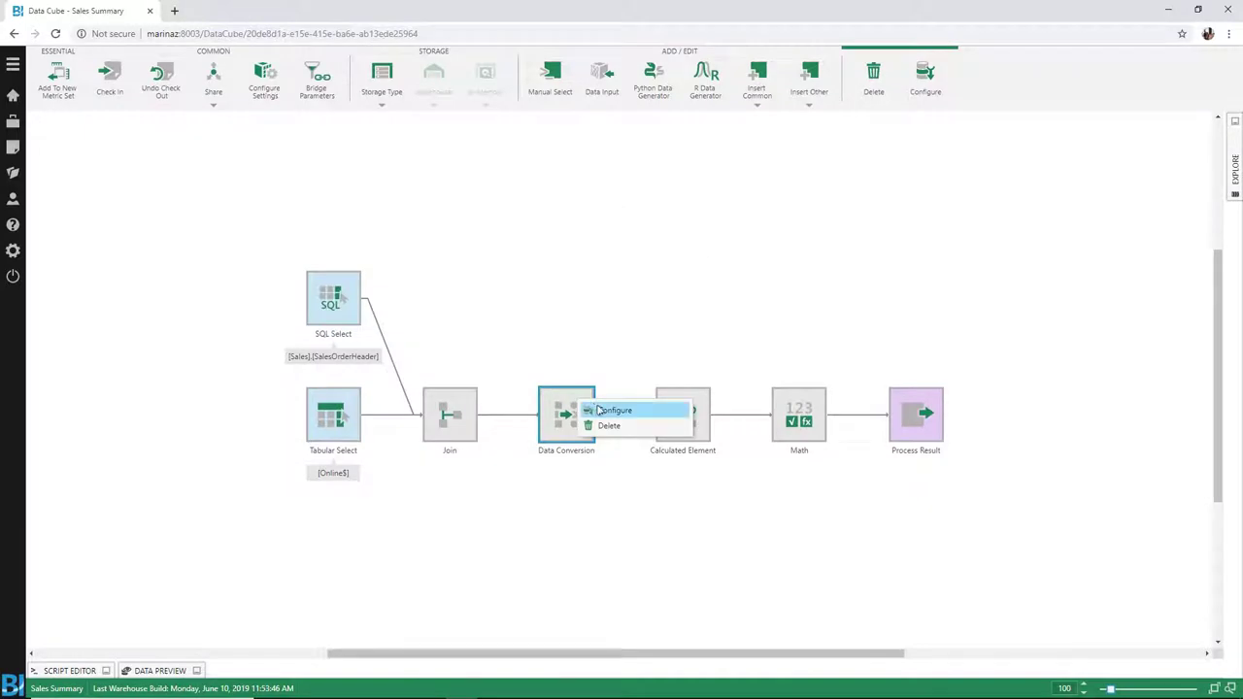
# - Set the Data Conversion step to convert SalesOrderID to the String type
pyautogui.click(590, 407)
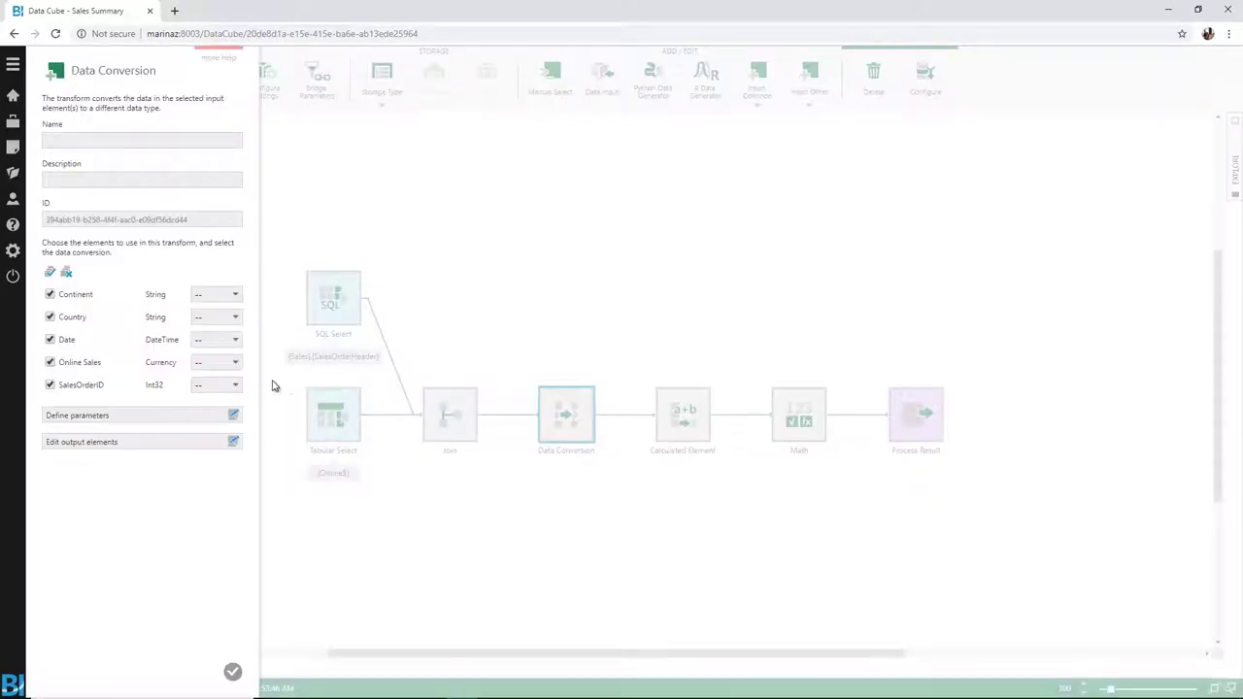
pyautogui.click(233, 384)
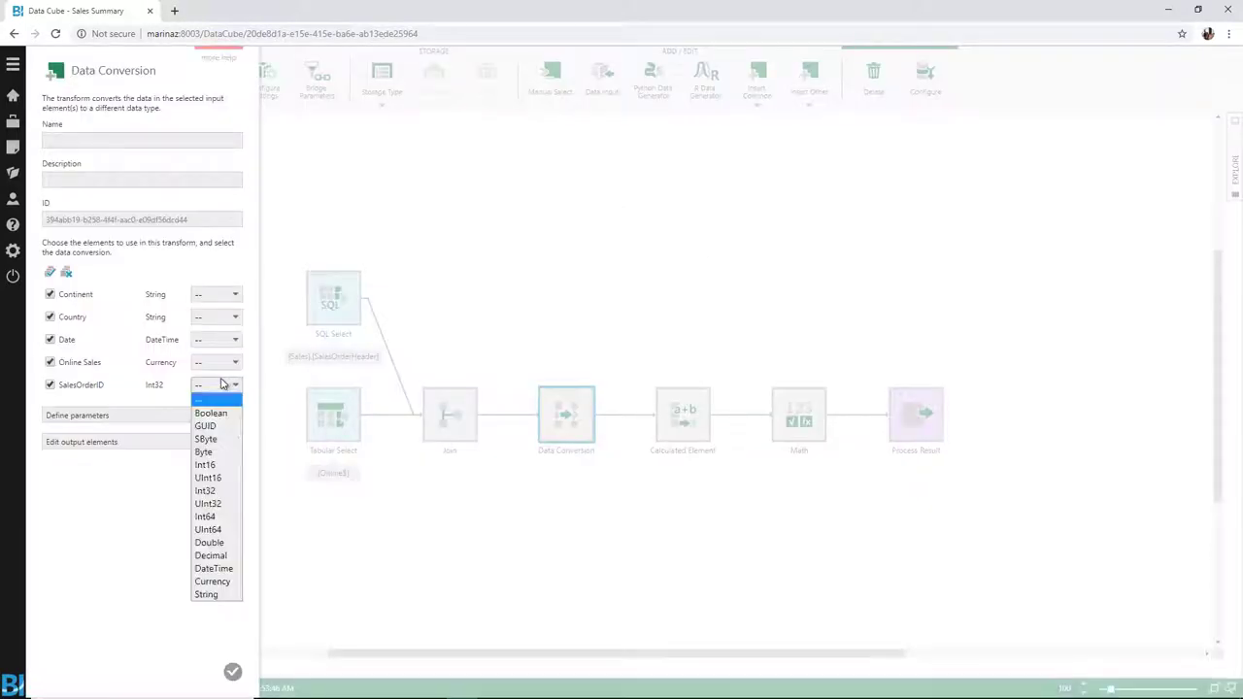
pyautogui.click(236, 593)
pyautogui.click(233, 671)
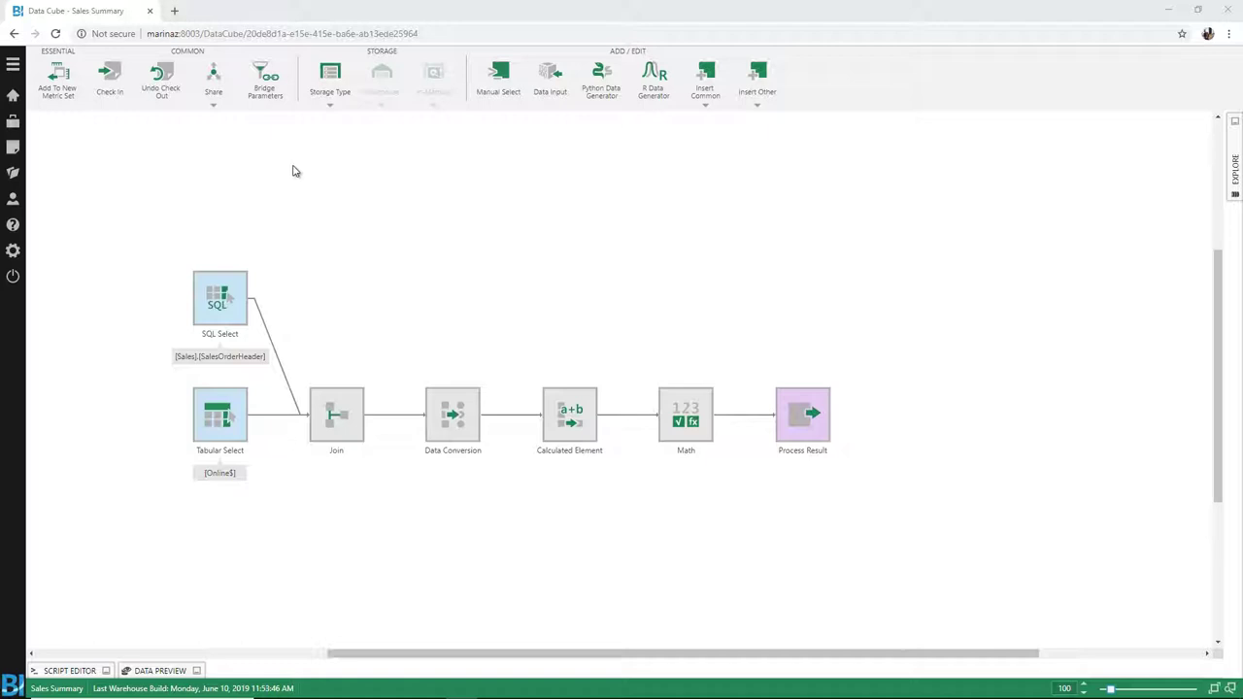
# - Show the cube's storage type options: None, Warehouse and In-Memory
pyautogui.click(318, 98)
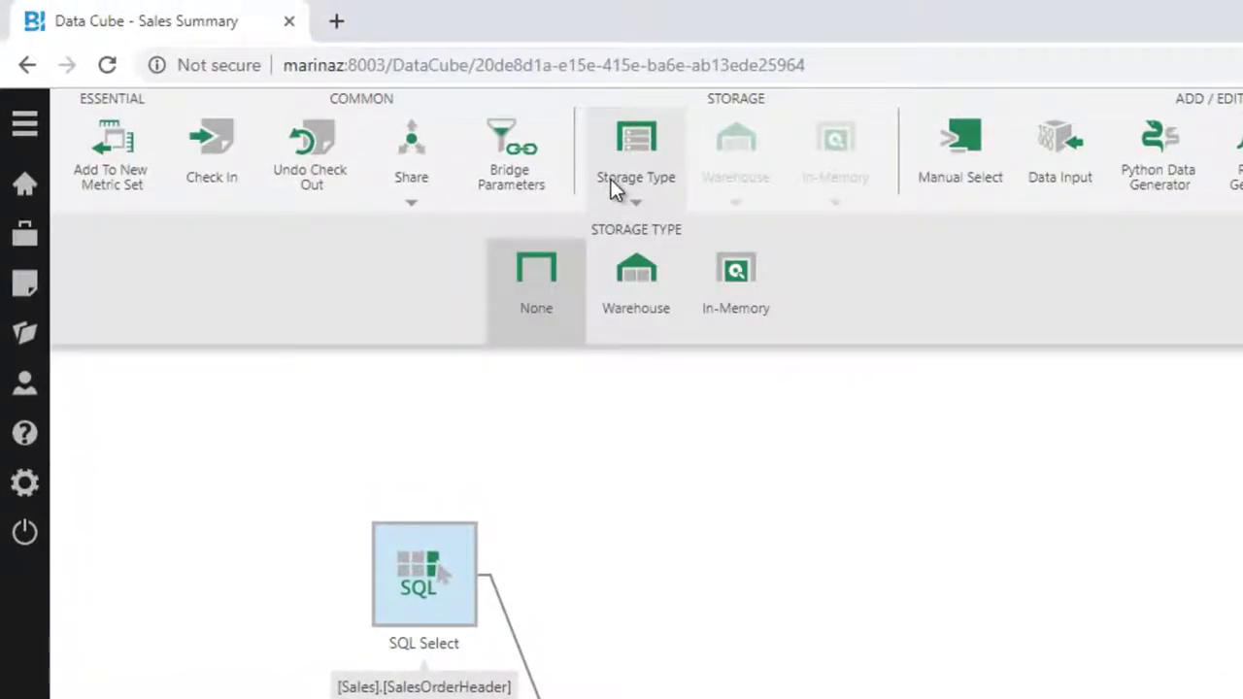